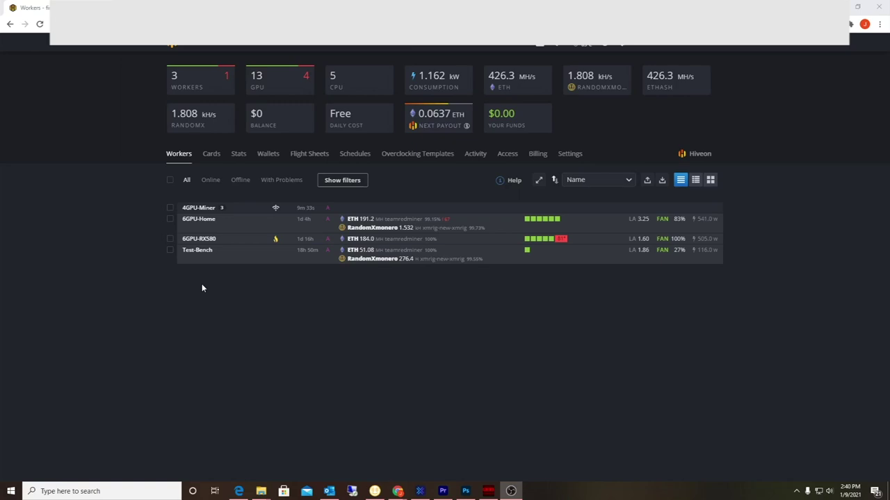
Step: Show the farm's Cards list and bring the Test-Bench RX 5700 XT row into view
click(210, 155)
scroll(521, 371, down, 3)
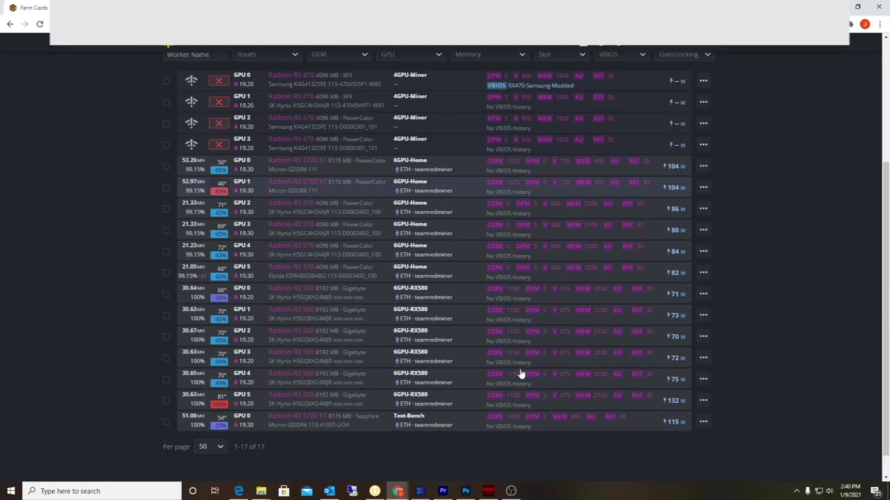
scroll(543, 328, up, 1)
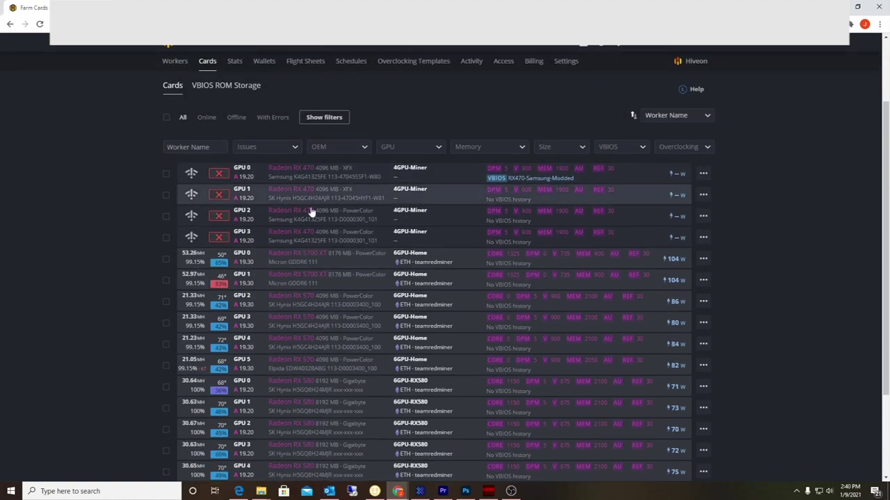
scroll(305, 206, down, 1)
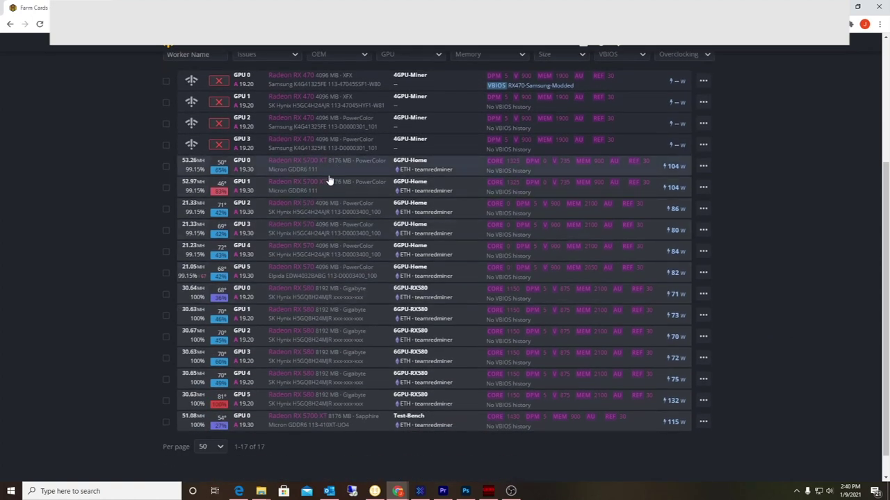
scroll(356, 367, down, 1)
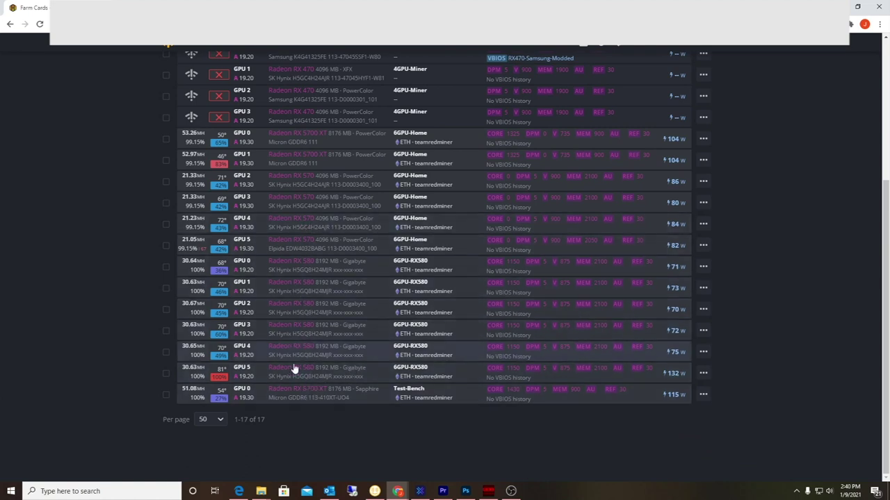
Step: Download the Test-Bench RX 5700 XT VBIOS as a .rom, also saving it to the farm's VBIOS storage
click(704, 394)
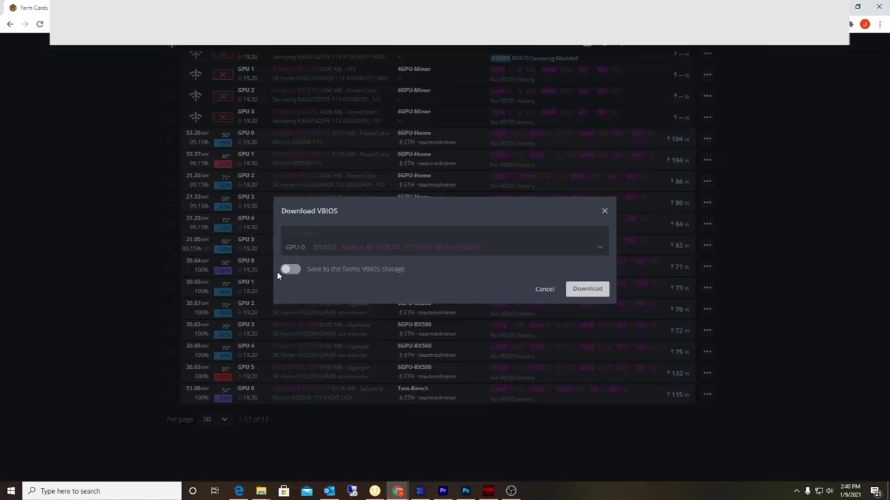
click(288, 270)
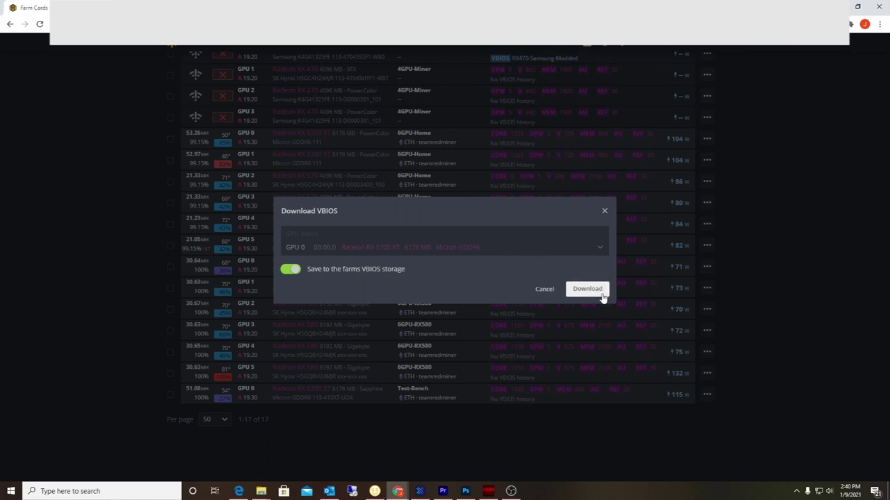
click(594, 291)
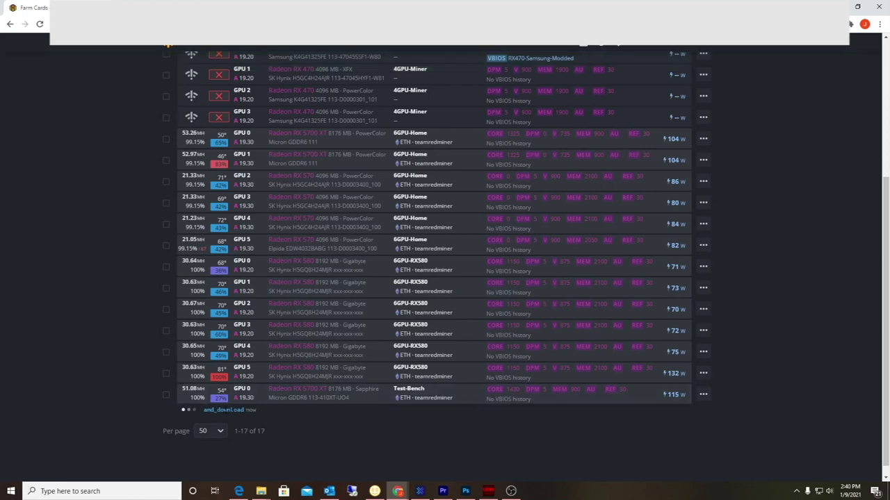
scroll(402, 462, up, 3)
scroll(401, 462, down, 3)
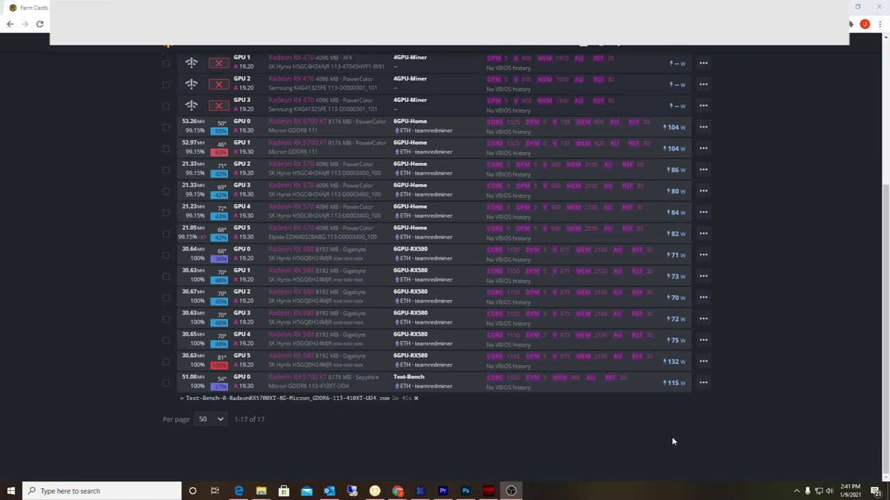
click(332, 401)
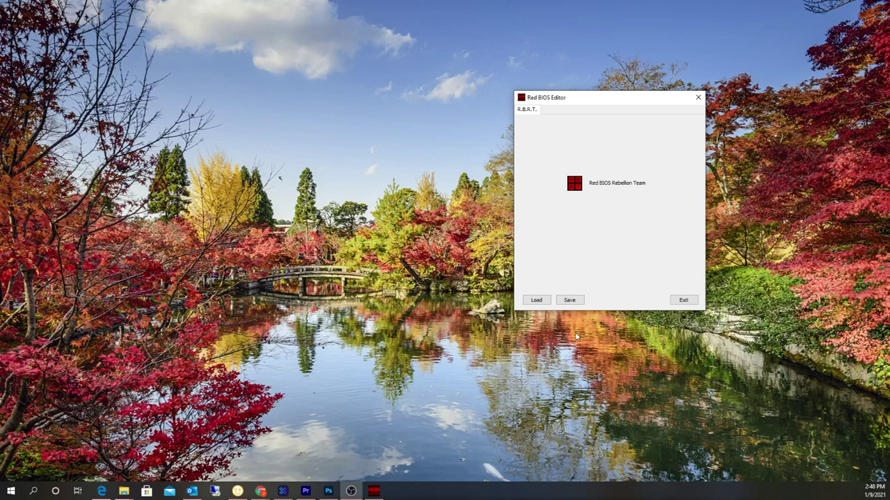
Step: Load the downloaded Test-Bench ROM in Red BIOS Editor and show its VRAM timing straps
click(537, 302)
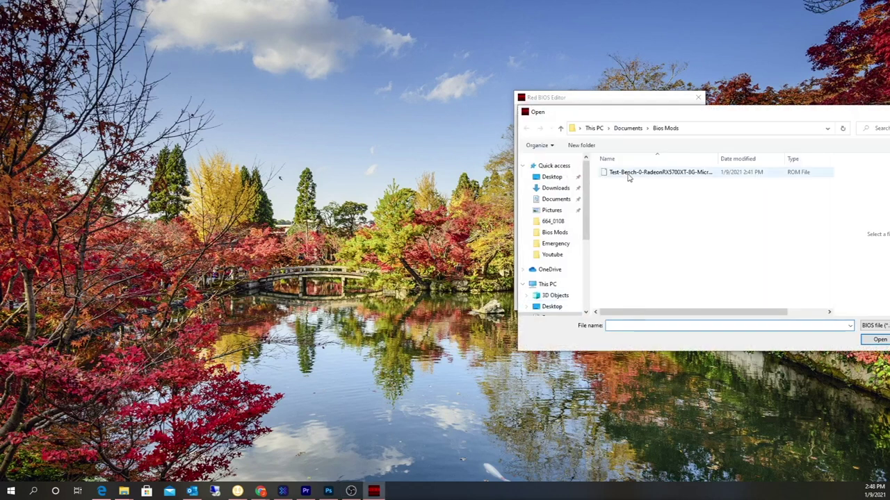
double_click(628, 176)
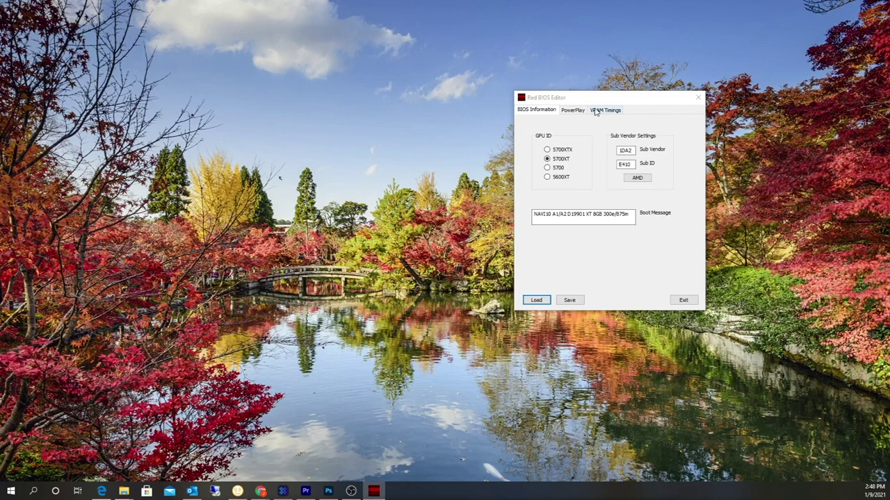
click(571, 111)
click(548, 113)
click(576, 112)
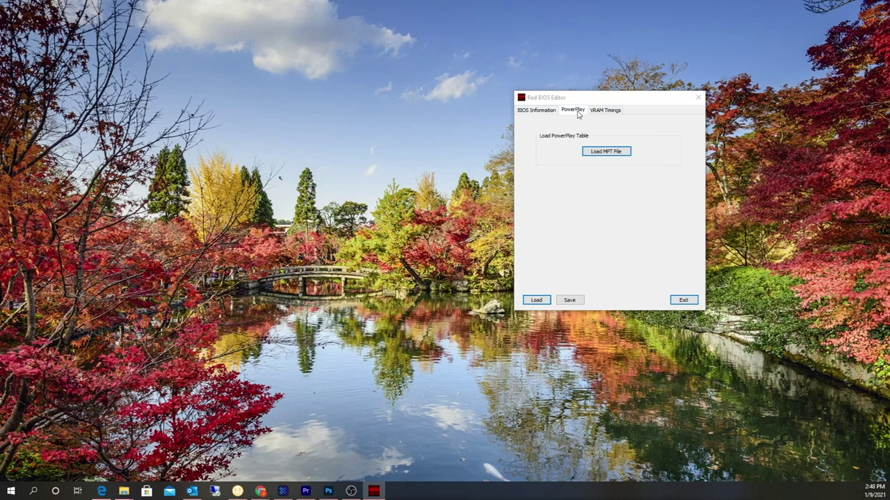
click(546, 113)
click(604, 110)
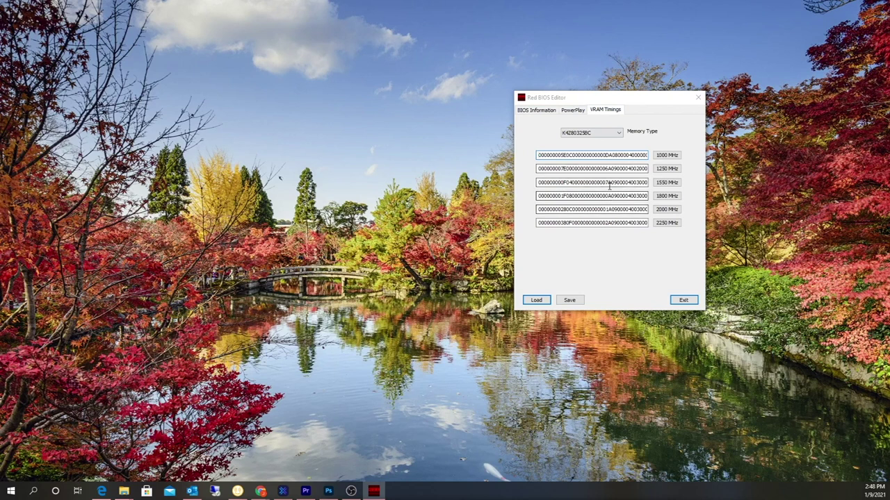
Step: Paste the same new timing into the 1550, 1800, 2000 and 2250 MHz straps
double_click(609, 183)
right_click(609, 183)
click(625, 222)
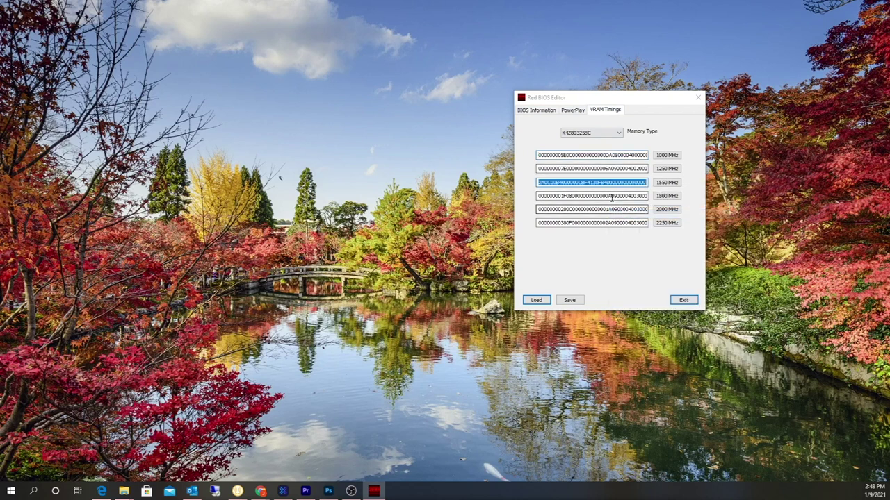
double_click(610, 196)
right_click(612, 197)
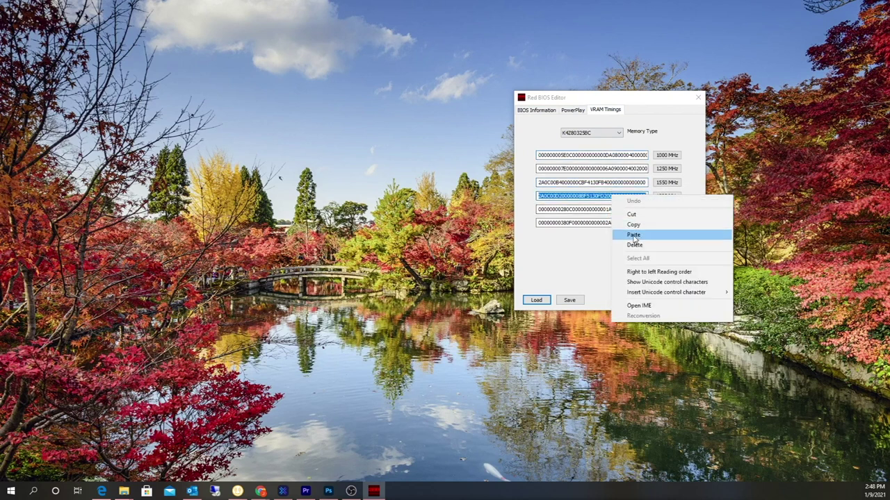
click(634, 237)
double_click(597, 209)
right_click(597, 209)
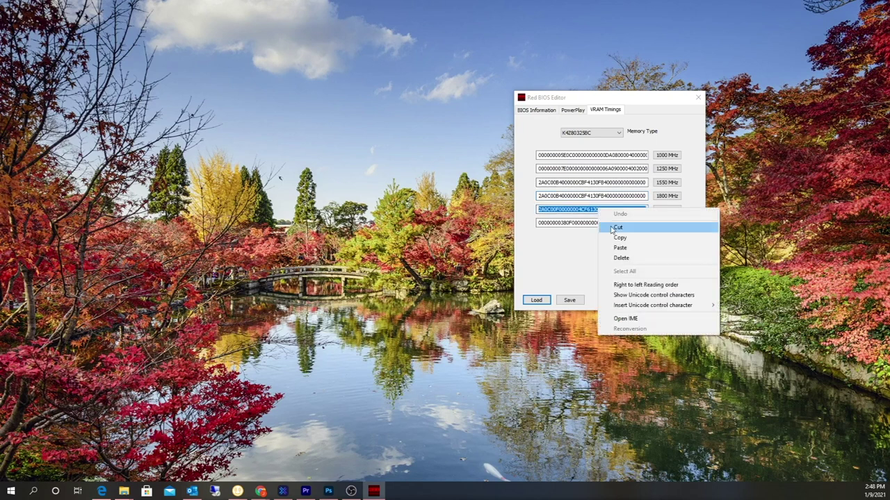
click(623, 248)
double_click(595, 222)
right_click(597, 223)
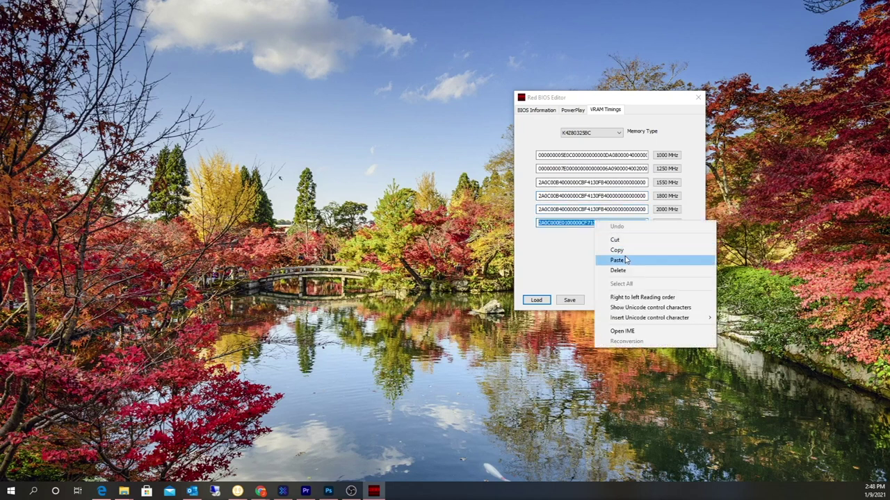
click(624, 260)
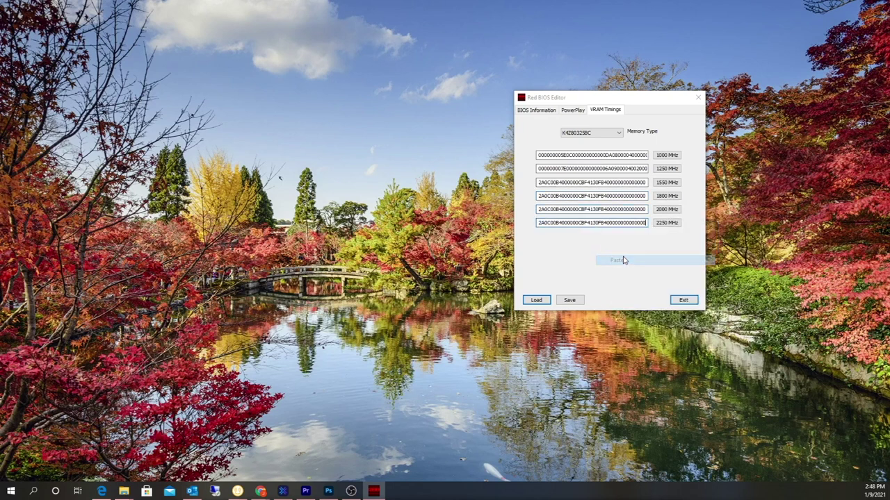
click(570, 301)
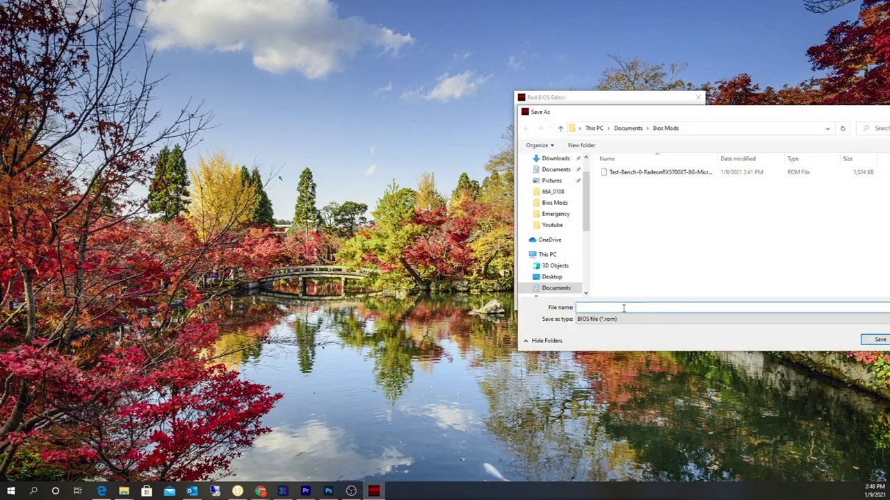
Step: Save the modified BIOS as RX5700-Nitro-modded in the Bios Mods folder
text(RX5700-Nitro+-modded)
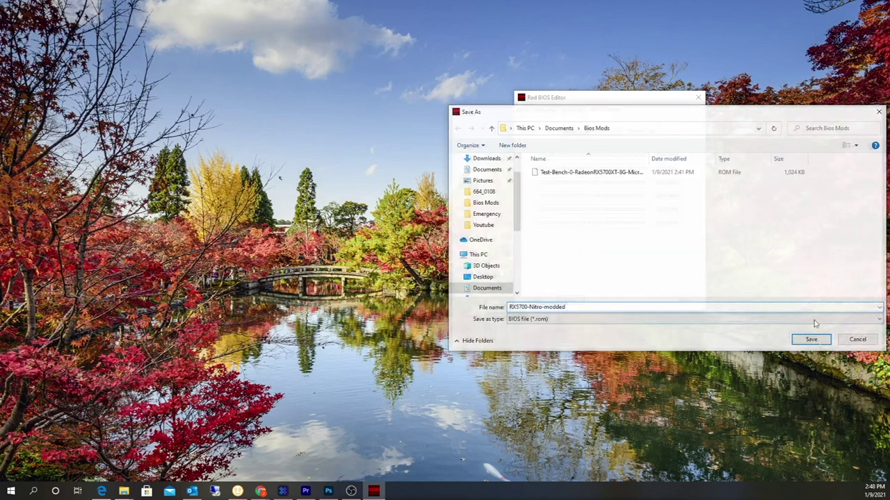
click(810, 339)
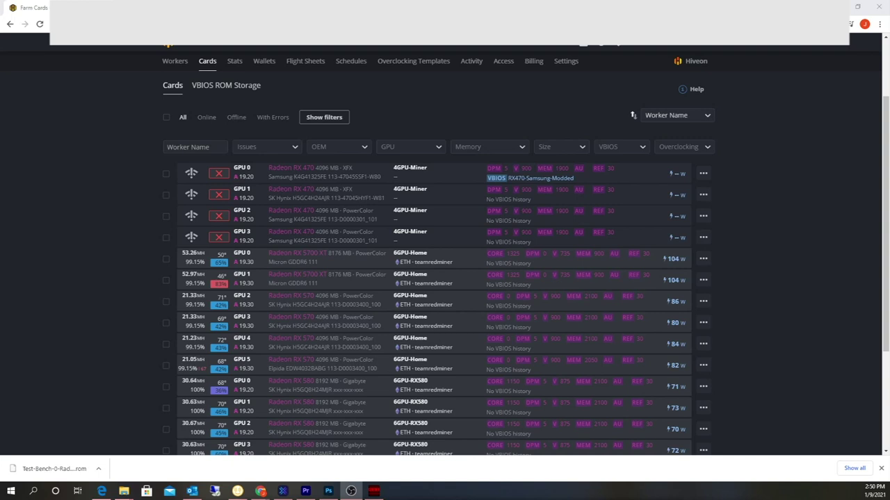
Step: Open the Test-Bench worker overview from the worker search, then go back to the farm
scroll(362, 119, up, 2)
click(348, 49)
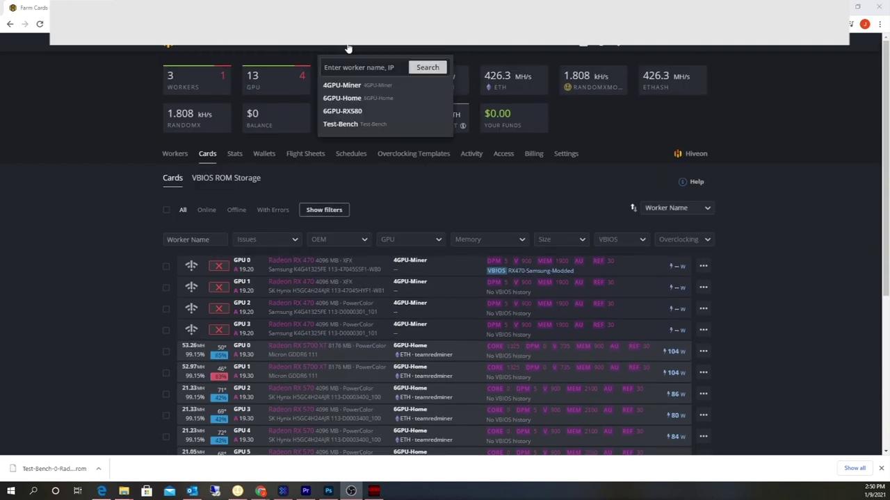
click(341, 123)
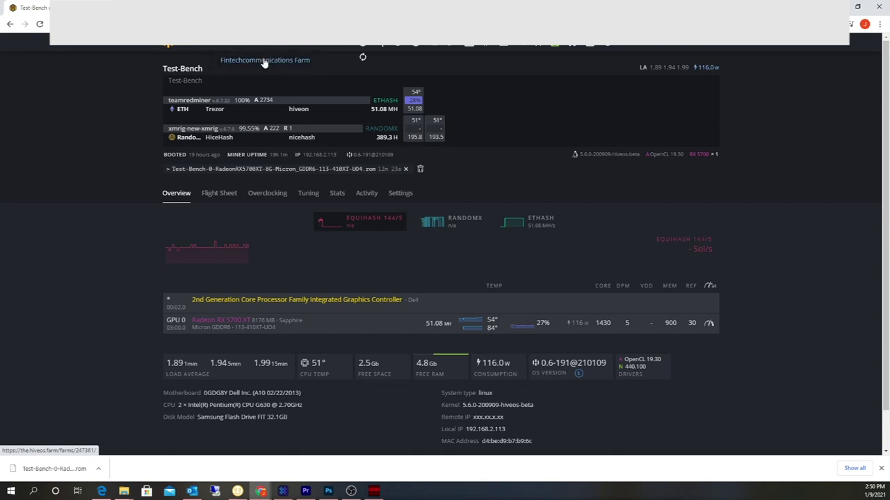
click(264, 55)
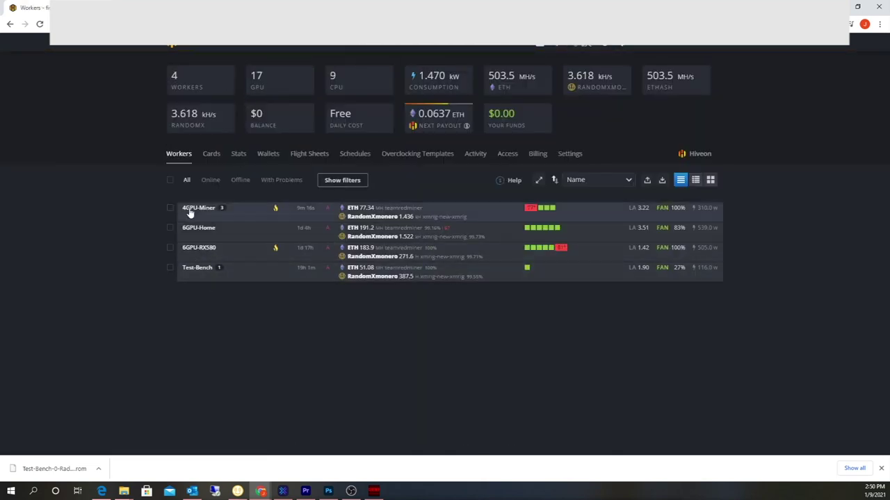
Step: Review the farm's 17-GPU card list, then go to the VBIOS ROM Storage page
click(210, 155)
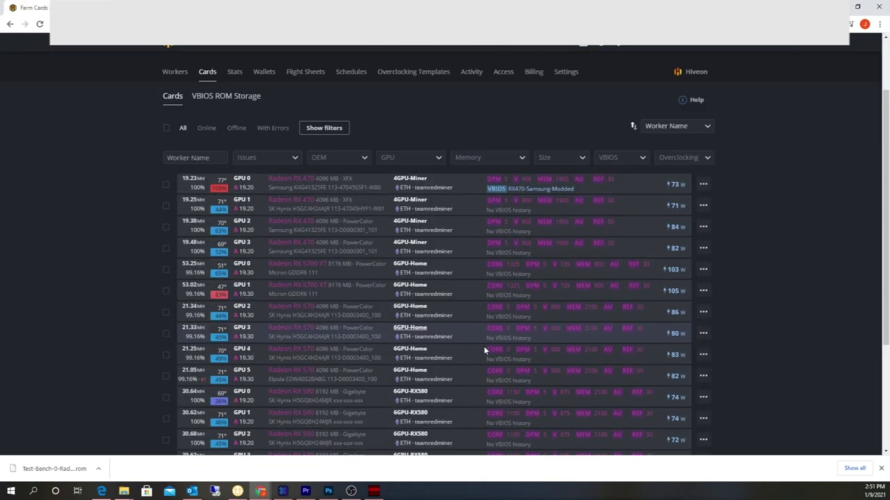
scroll(484, 347, down, 3)
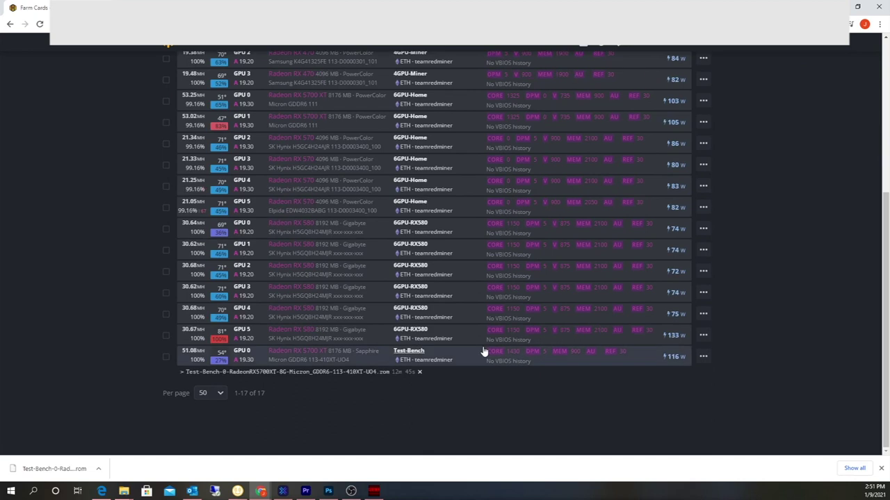
click(703, 357)
click(533, 403)
scroll(534, 404, up, 4)
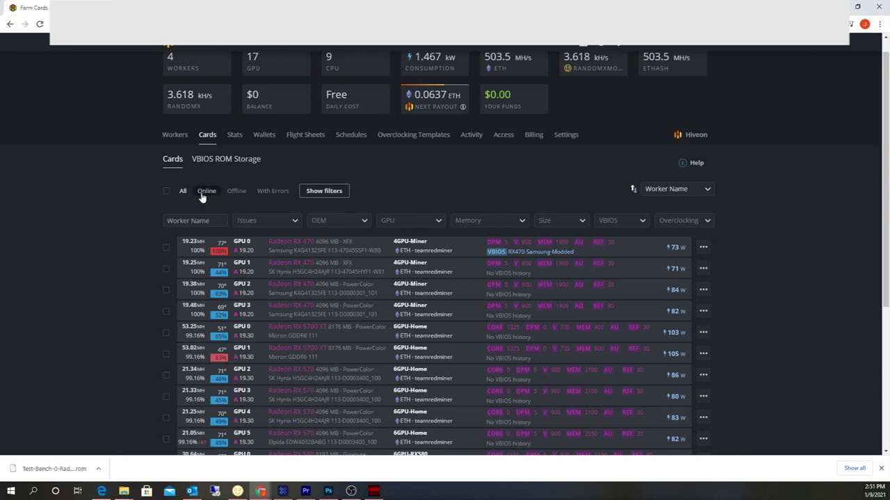
click(225, 158)
Step: Start a new VBIOS upload with Documents\Bios Mods\RX5700-Nitro-modded.rom as the file
scroll(489, 306, down, 1)
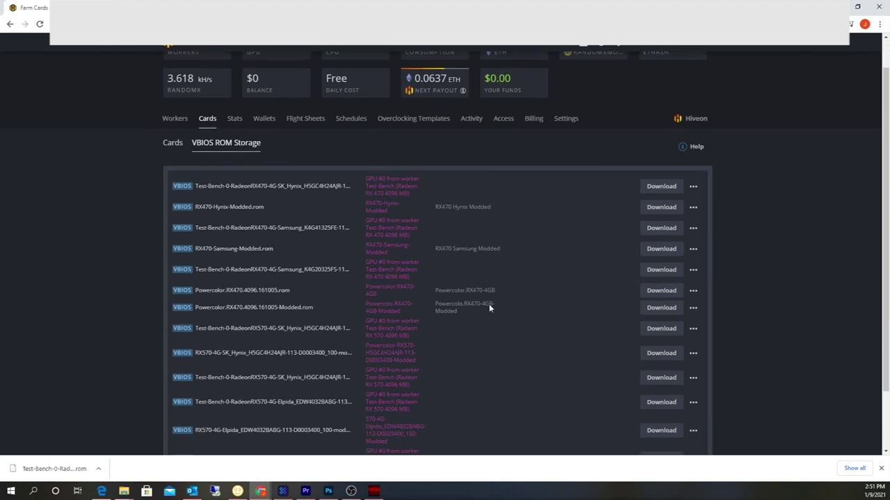
scroll(488, 303, down, 2)
scroll(488, 304, up, 3)
scroll(669, 262, down, 3)
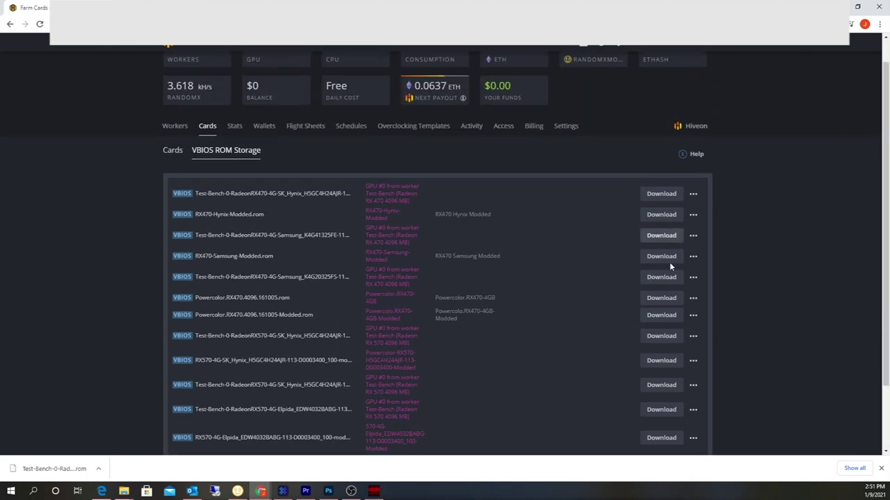
click(195, 410)
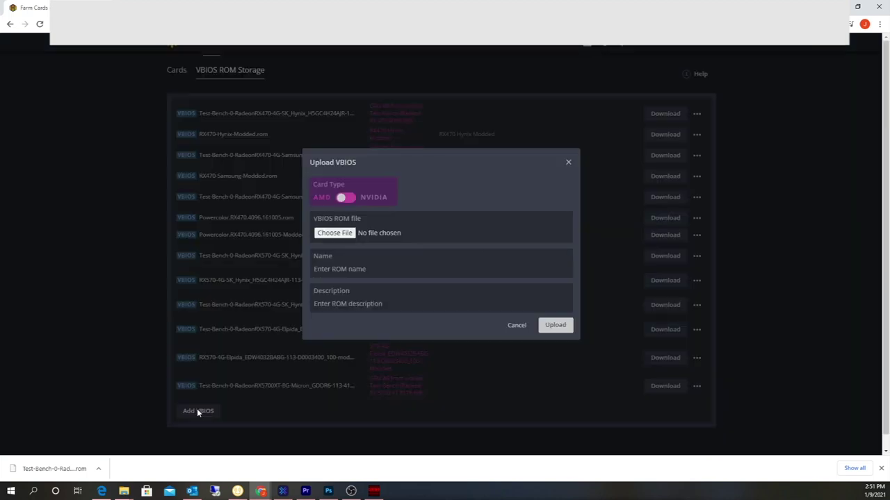
click(358, 234)
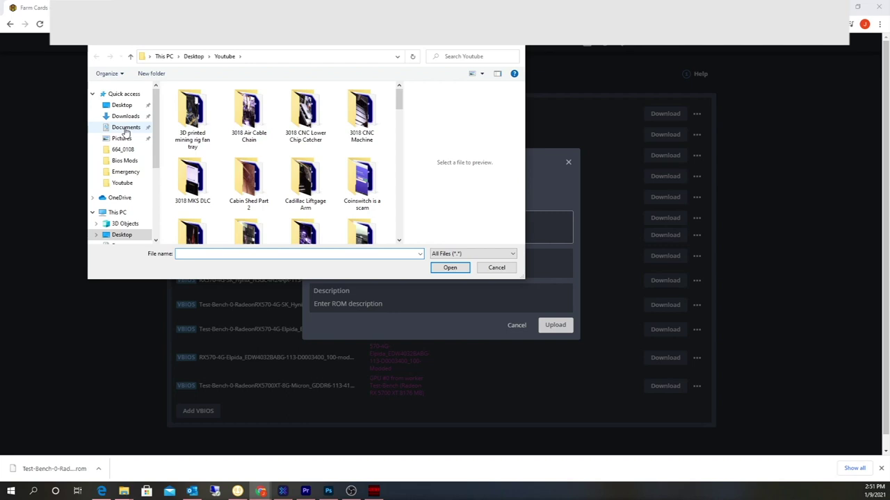
click(125, 128)
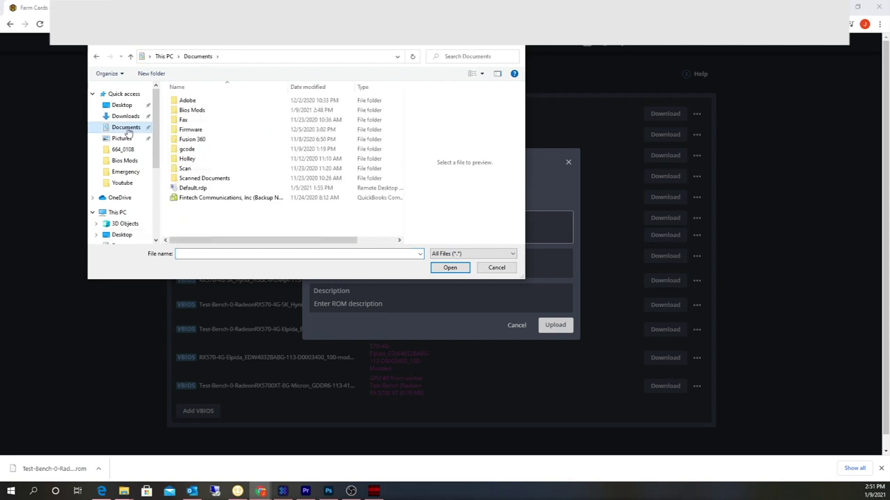
double_click(207, 111)
double_click(213, 103)
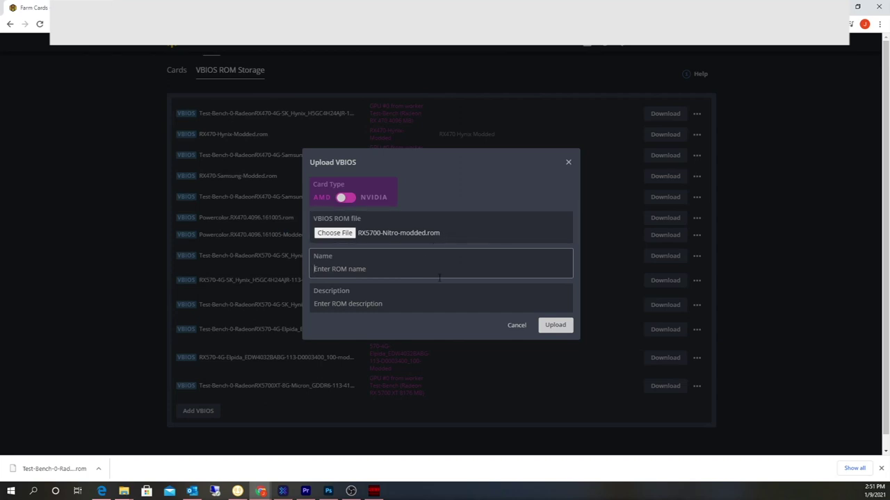
Step: Name the ROM RX5700-Nitro-Modded-micron, reuse it as the description, and upload it
text(RX5700-Nitrpo)
text(dded-micron)
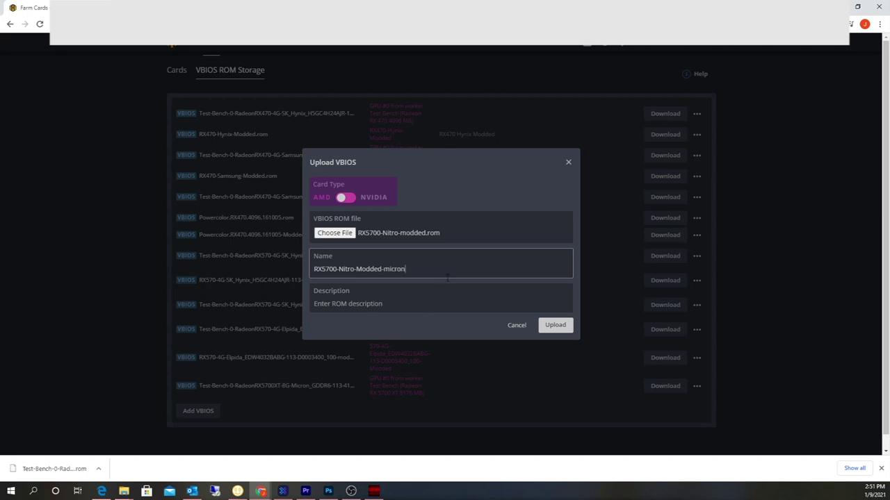
drag(408, 269, 299, 272)
key(ctrl+c)
right_click(338, 267)
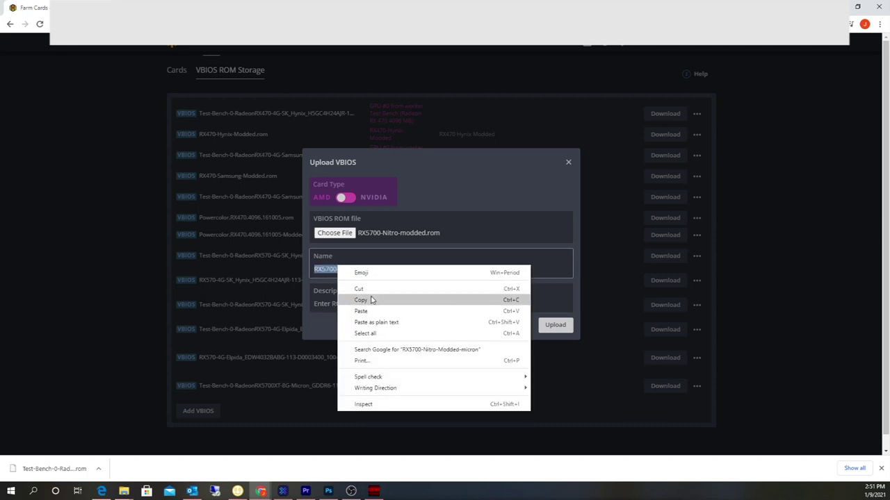
click(372, 299)
right_click(376, 304)
click(426, 381)
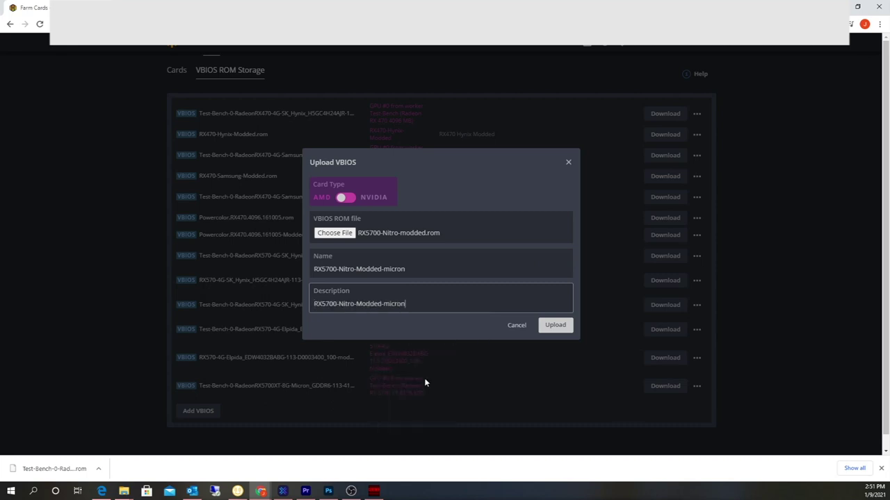
click(555, 325)
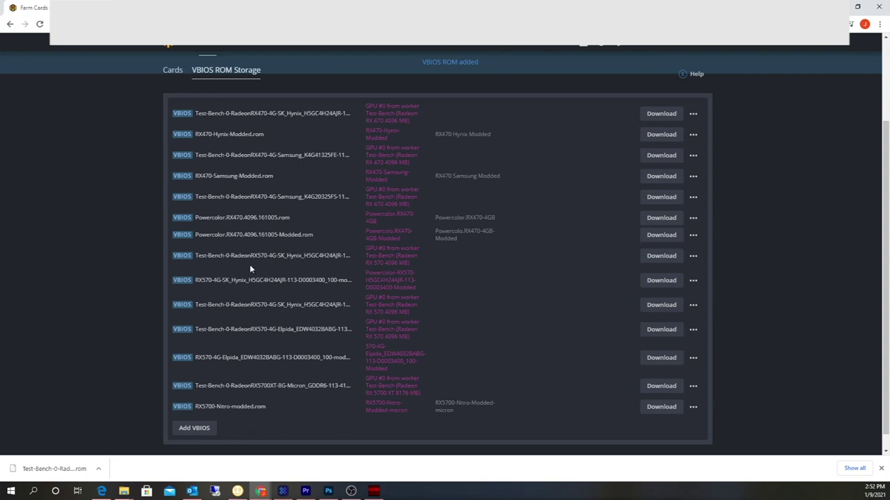
Step: Remove the current flight sheet from the Test-Bench worker
scroll(425, 331, up, 2)
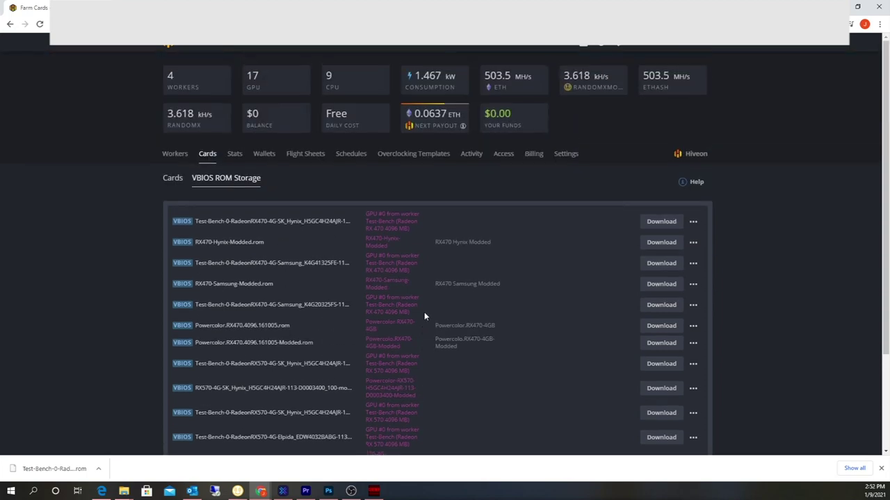
click(320, 45)
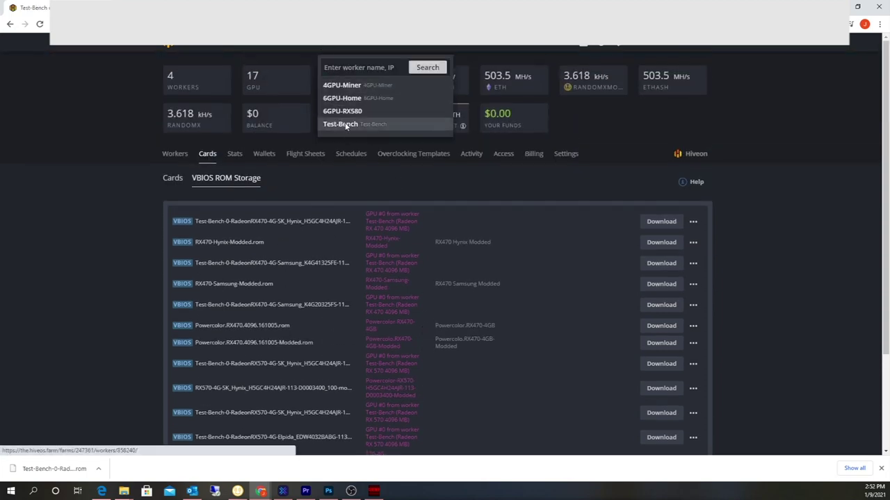
click(345, 123)
click(218, 195)
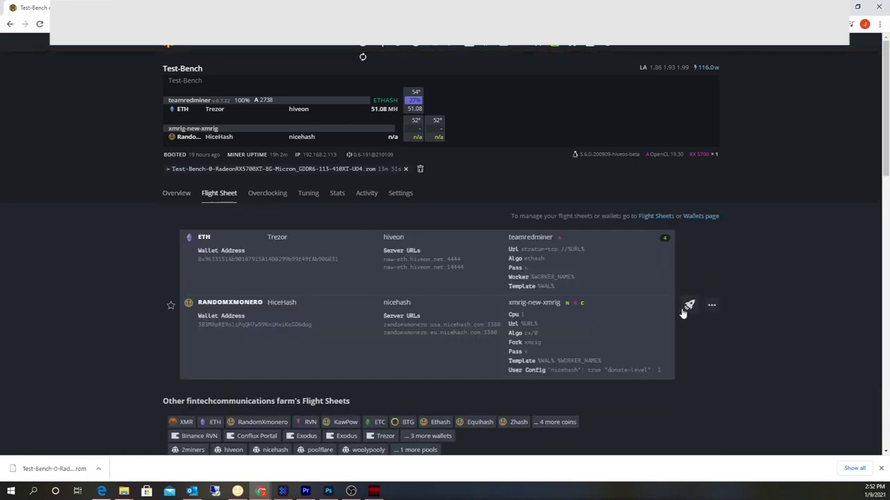
click(711, 305)
click(702, 418)
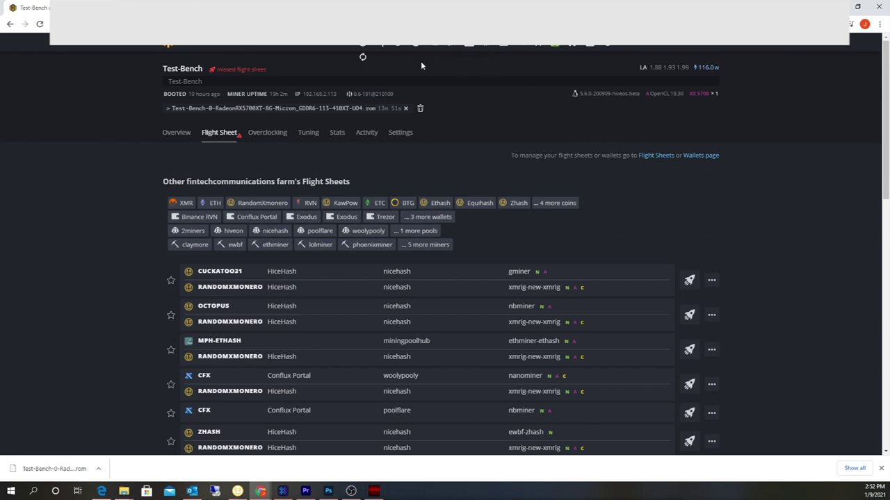
click(362, 56)
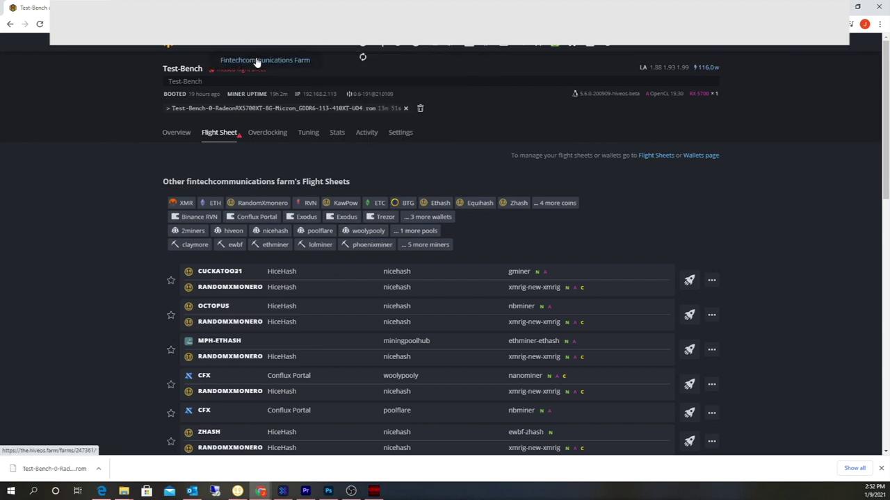
click(256, 61)
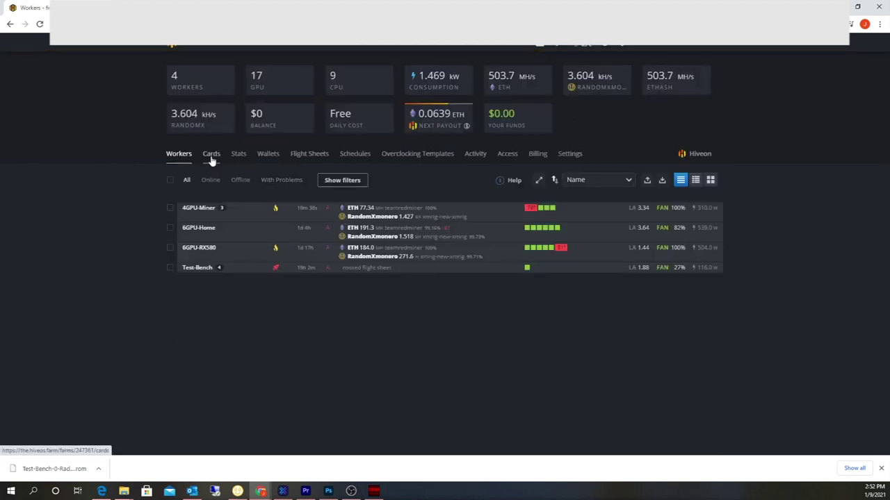
Step: Select RX5700-Nitro-modded.rom as the VBIOS to flash on the Test-Bench RX 5700 XT
click(211, 154)
scroll(480, 366, down, 4)
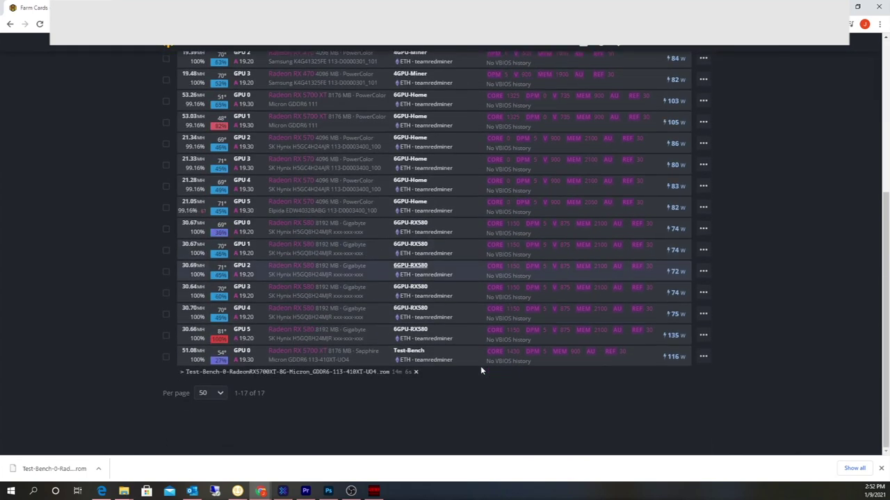
click(704, 359)
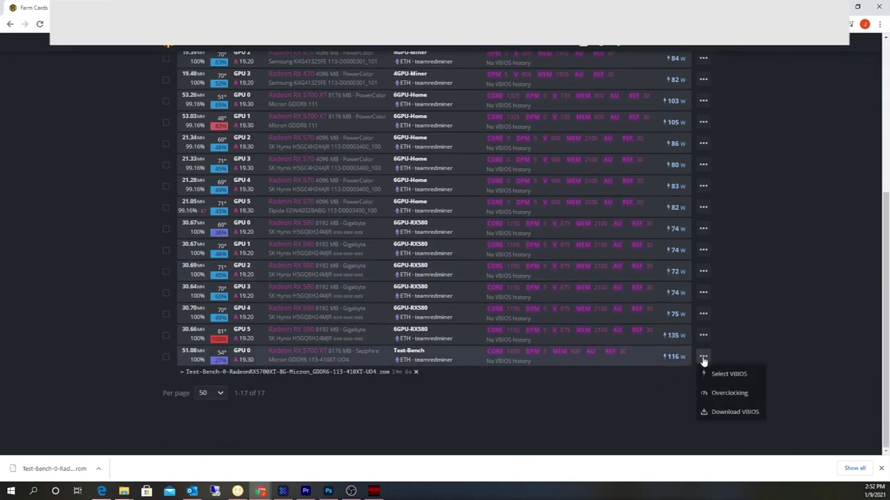
click(735, 375)
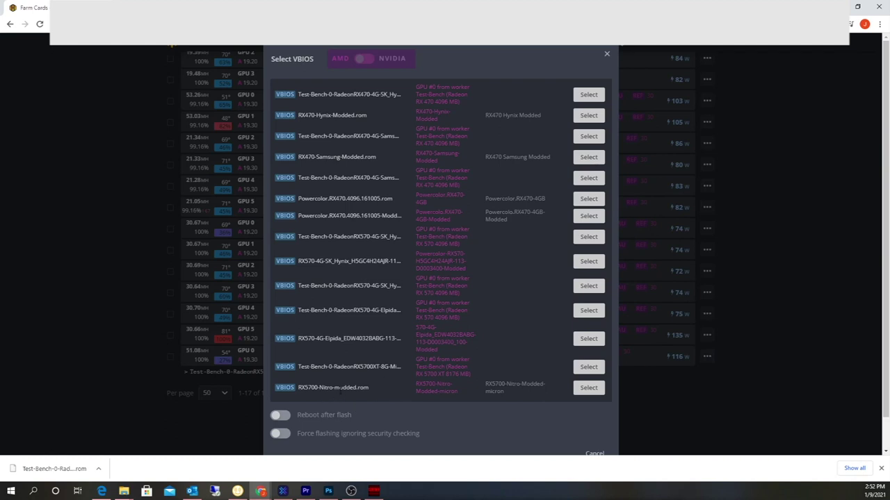
click(588, 388)
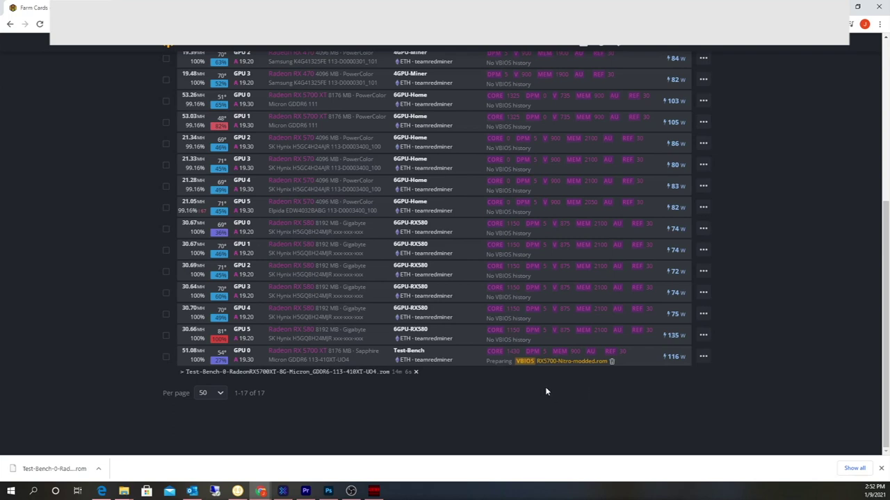
Step: Flash the prepared Test-Bench card and check its worker page for the RX5700-Nitro-Modded-micron VBIOS
scroll(723, 407, up, 3)
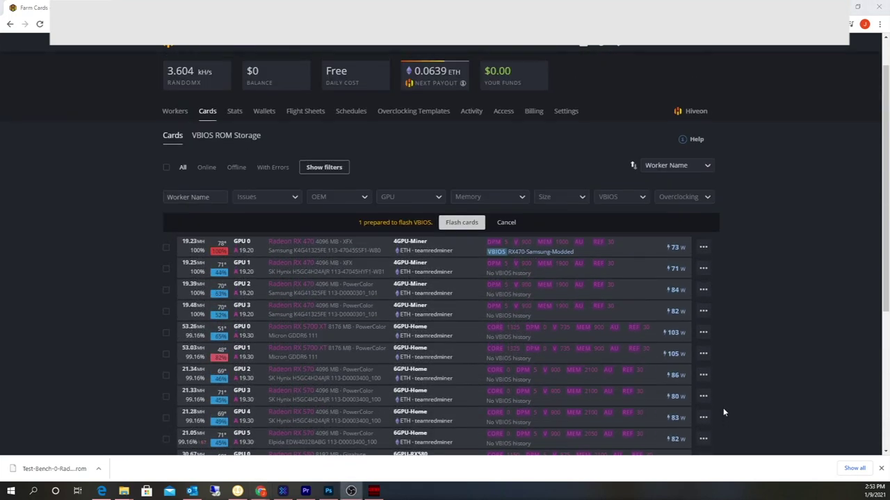
click(463, 224)
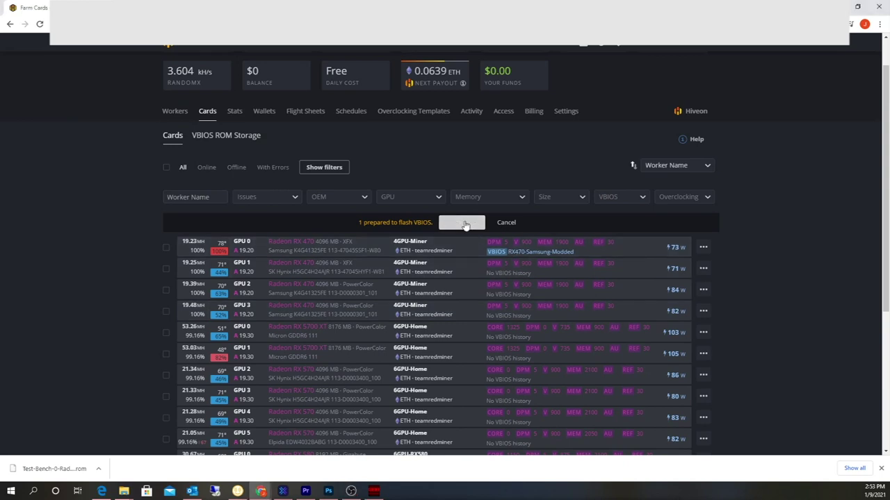
scroll(792, 384, down, 3)
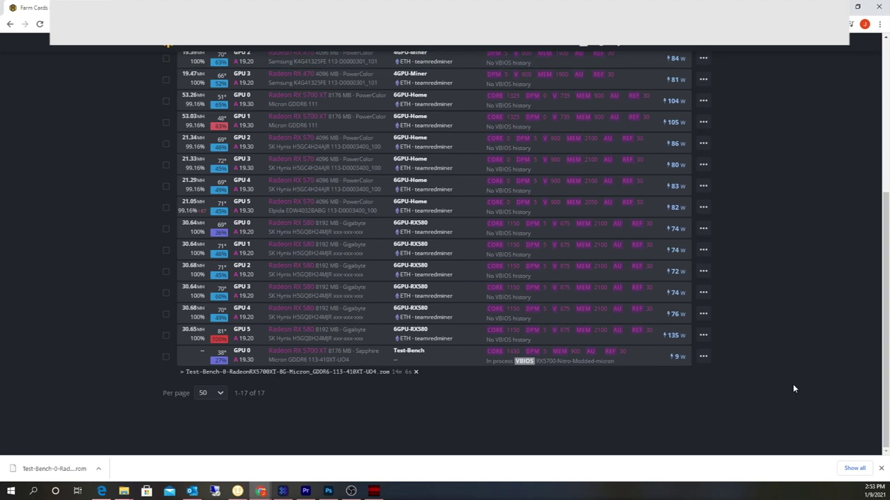
scroll(793, 389, up, 4)
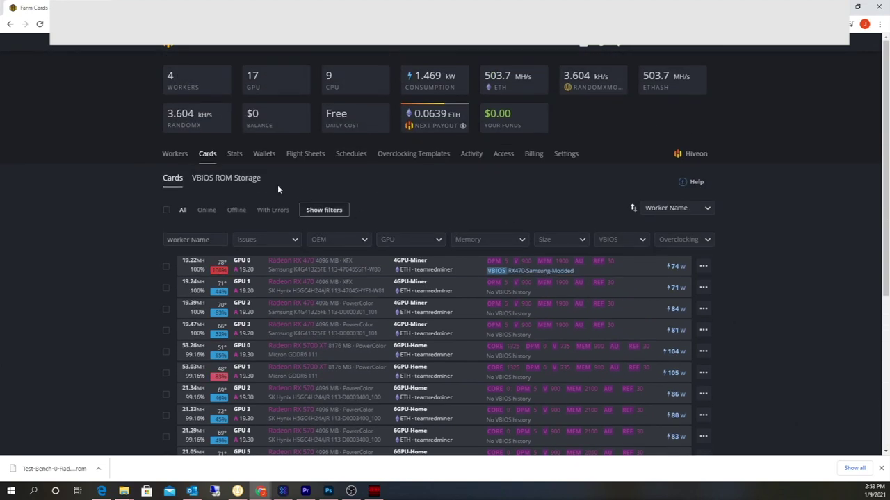
click(372, 59)
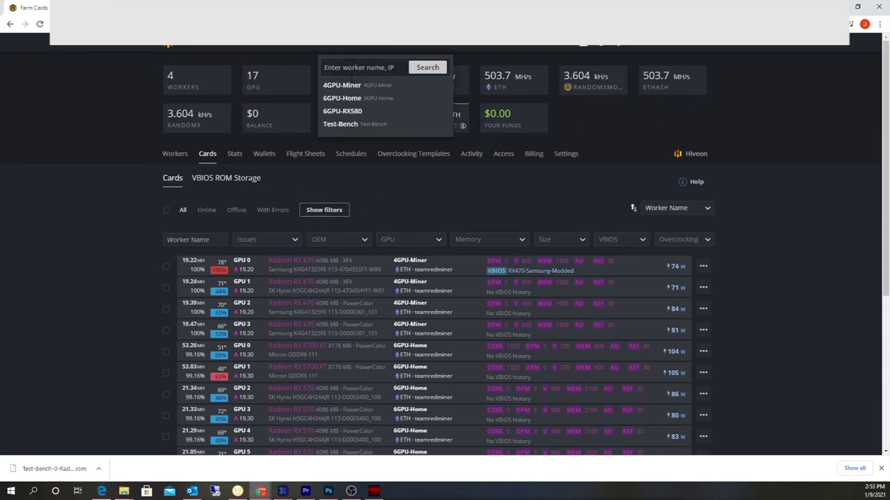
click(337, 124)
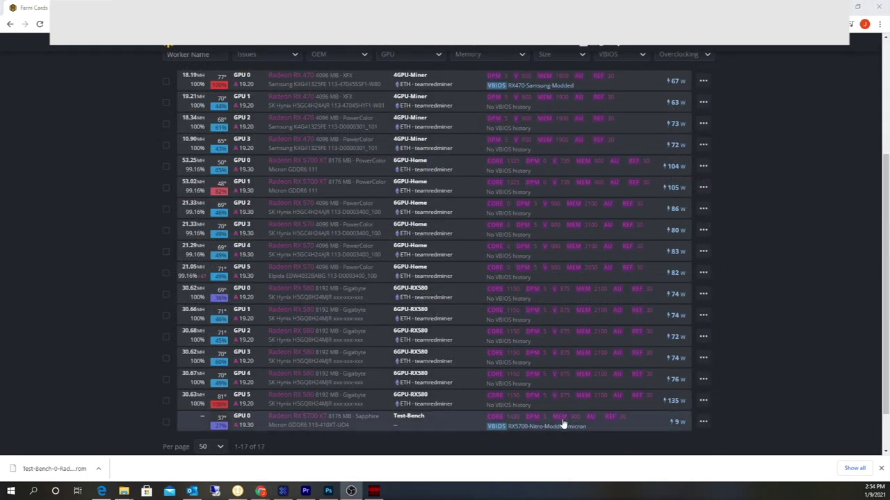
scroll(800, 428, up, 5)
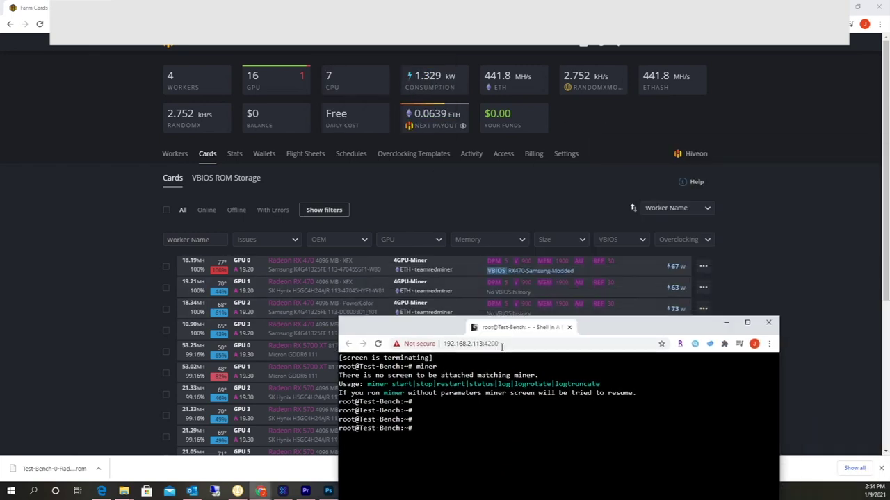
Step: Reboot the Test-Bench rig, entering reboot in its terminal and choosing Reboot from the power menu
drag(443, 324, 348, 6)
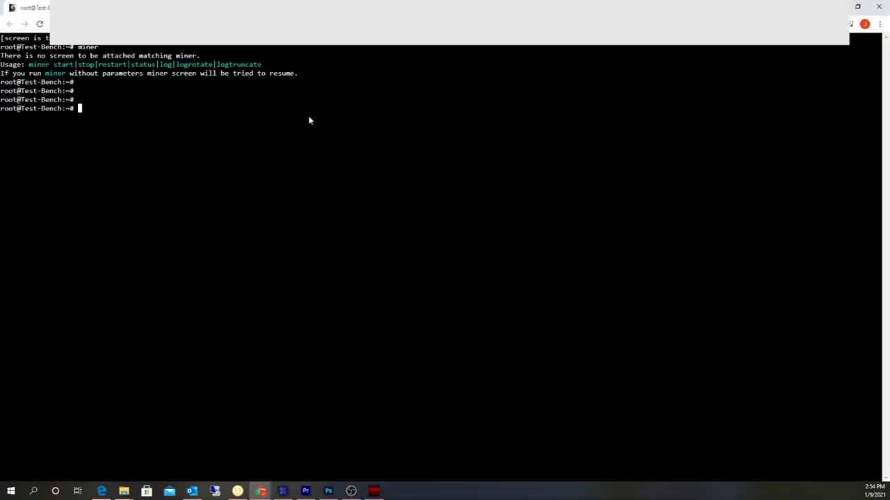
text(reboot)
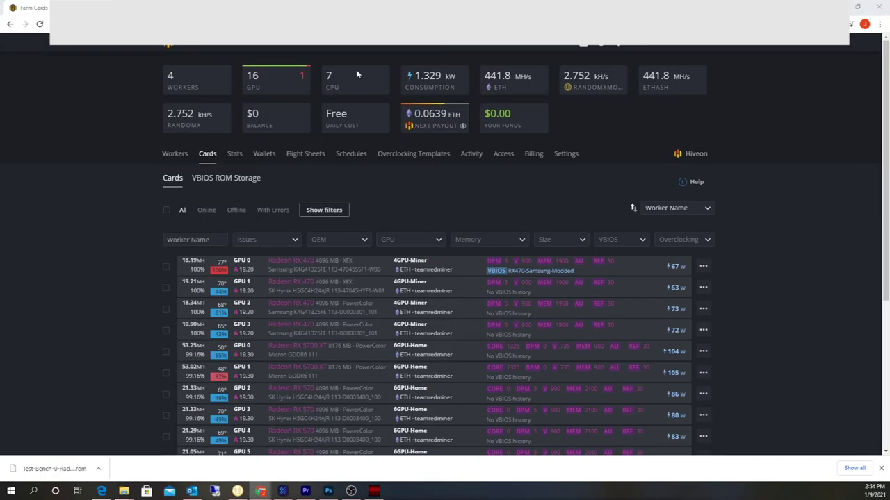
mouse_move(339, 47)
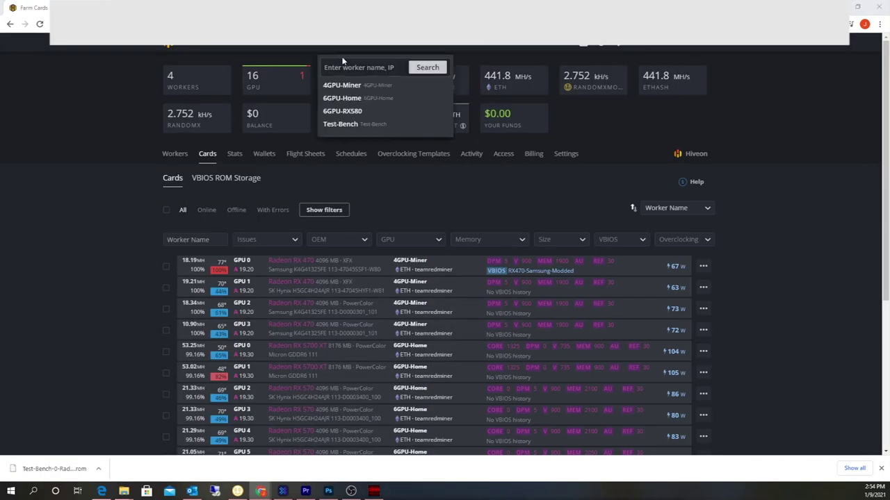
click(345, 85)
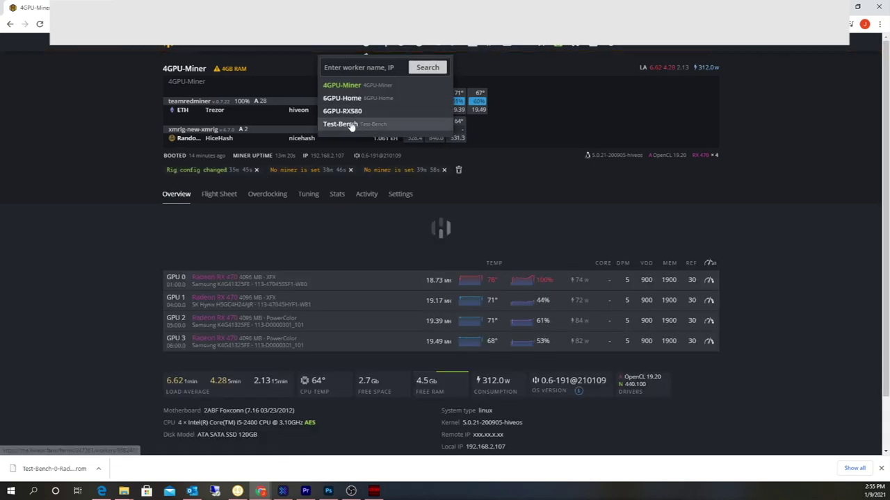
click(345, 124)
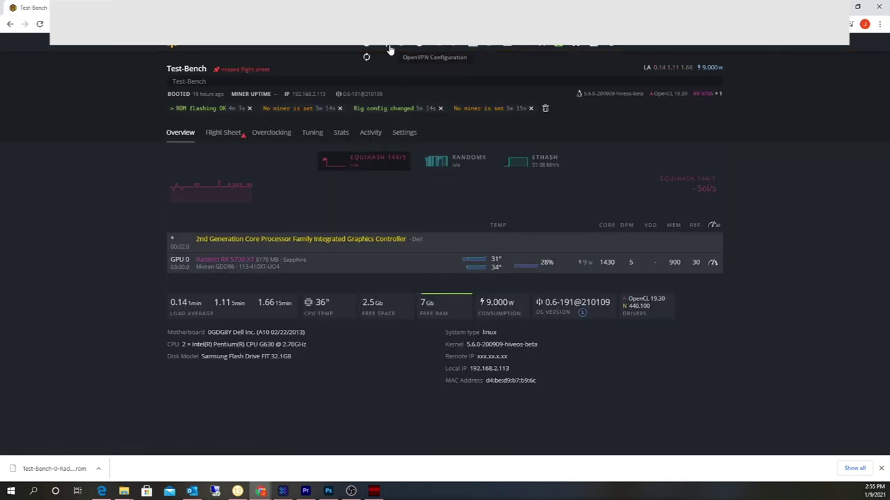
click(367, 57)
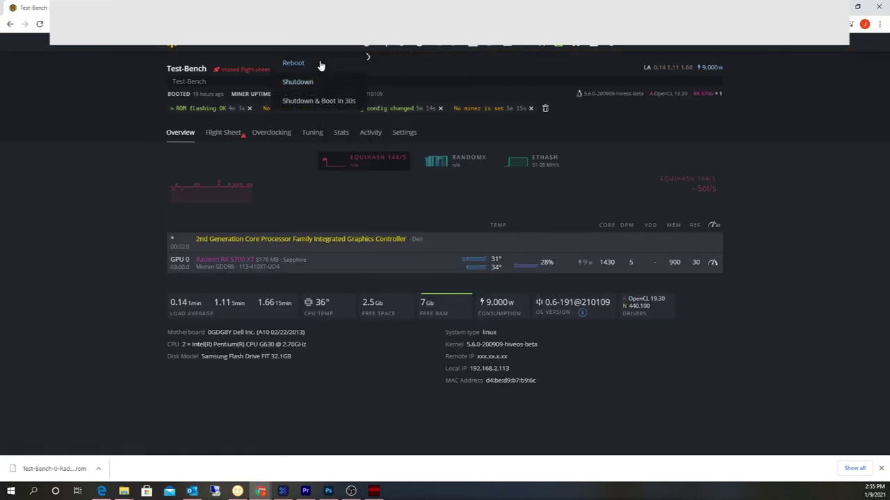
click(295, 63)
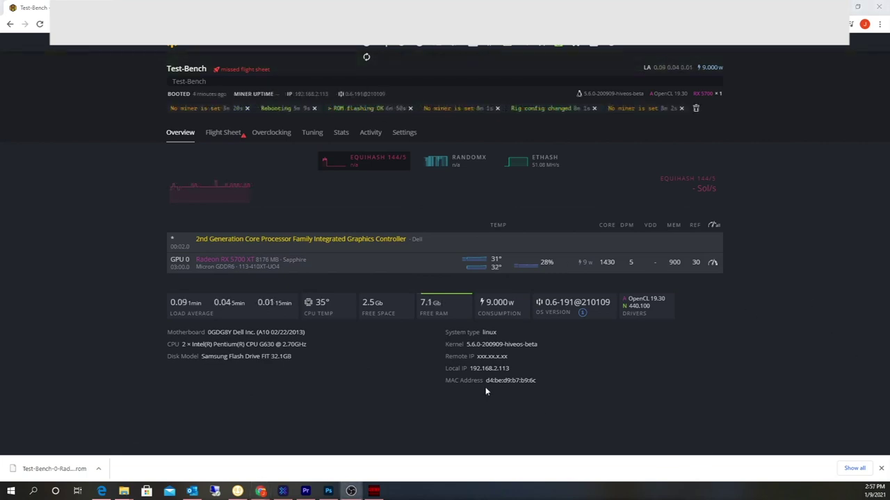
Step: Apply the ETH Trezor/hiveon teamredminer plus RandomXmonero flight sheet to the Test-Bench rig
click(228, 135)
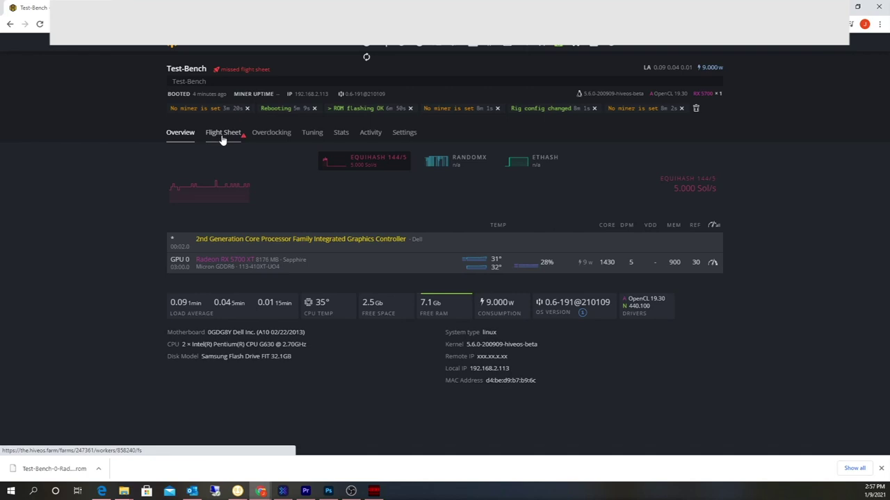
scroll(646, 314, down, 2)
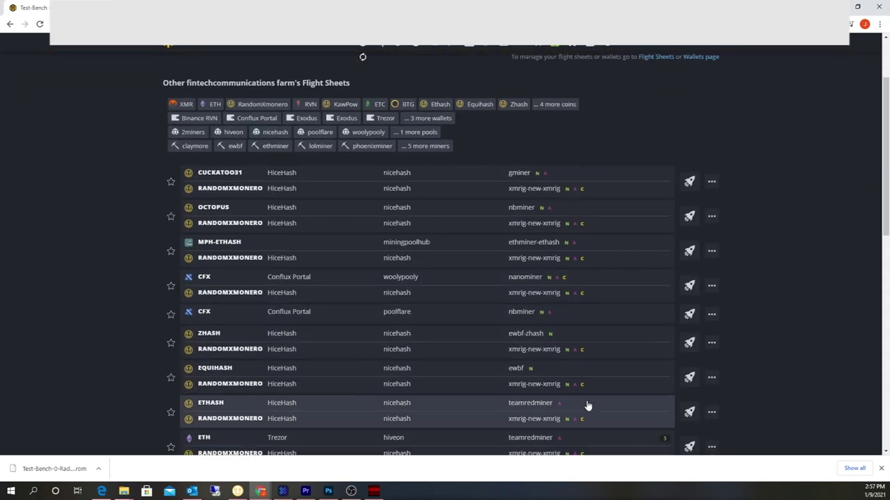
scroll(586, 408, down, 2)
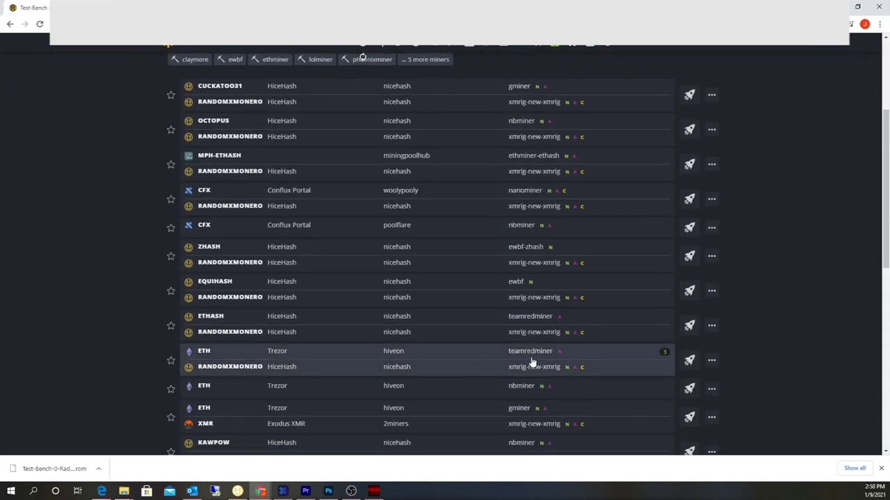
click(688, 363)
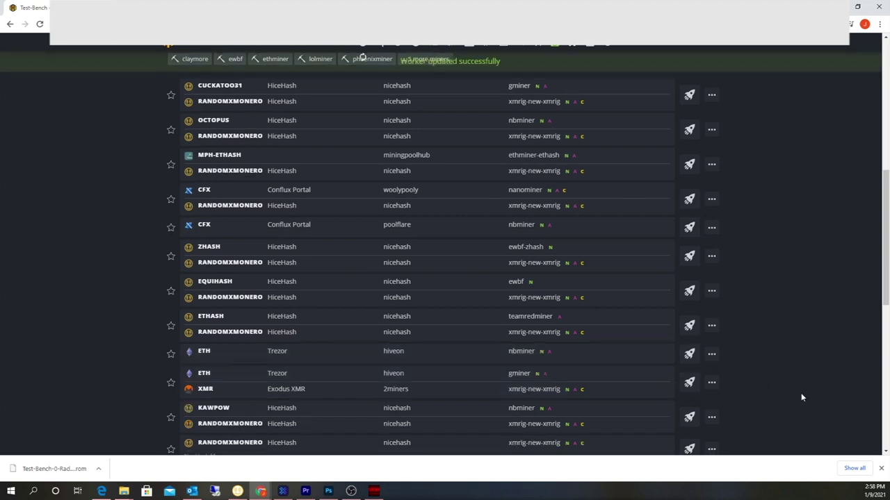
scroll(798, 396, up, 3)
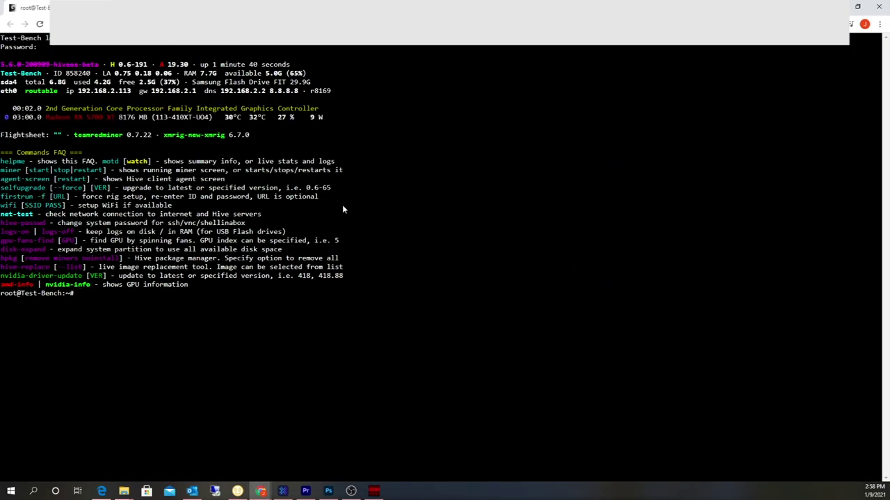
Step: Run 'miner' in the rig shell to show the teamredminer session log
text(miner)
key(Return)
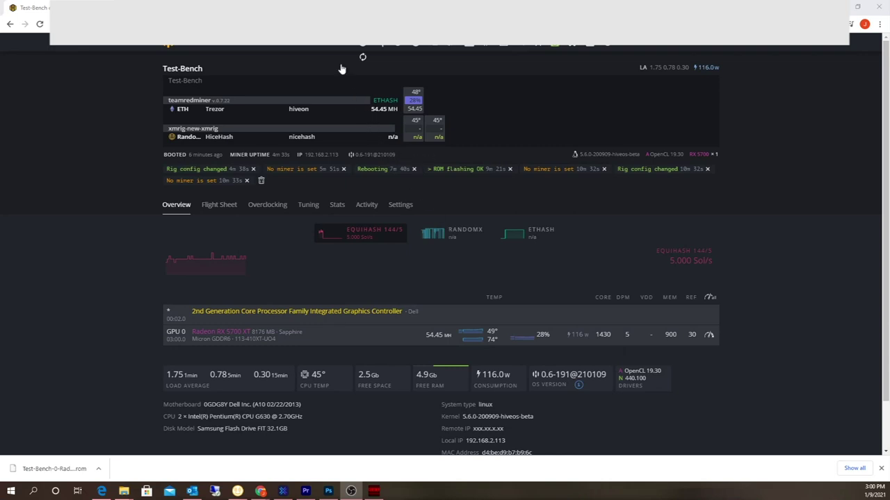
Step: Visit the 6GPU-Home worker to compare hashrates, then switch back to Test-Bench
click(326, 47)
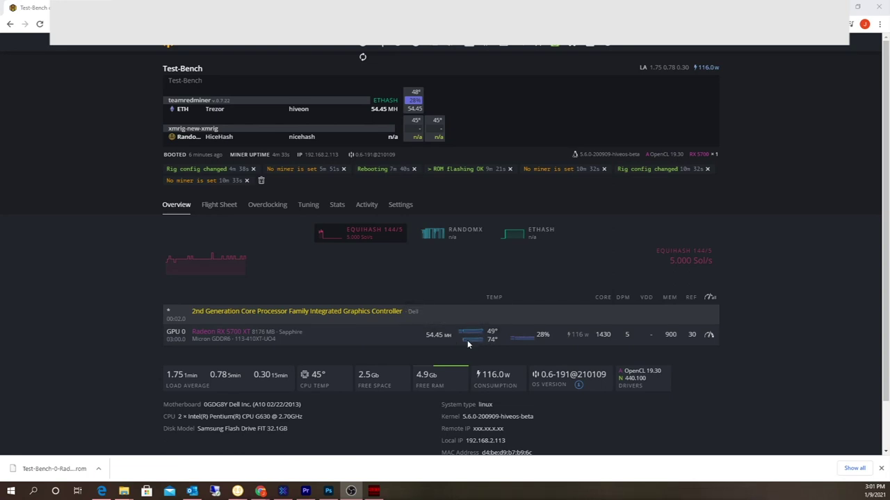
click(326, 46)
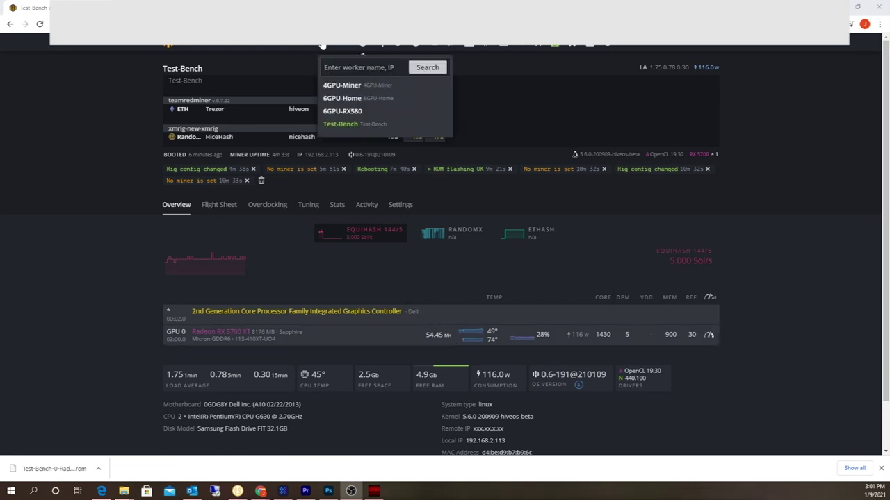
click(352, 100)
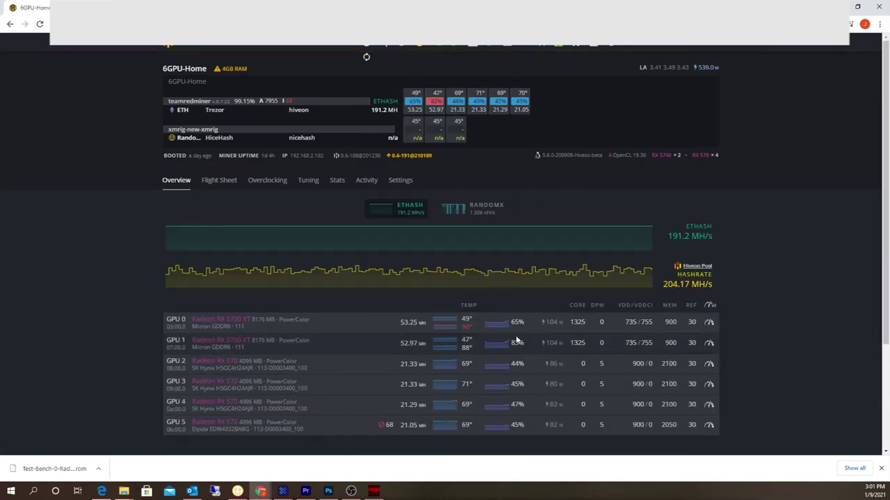
mouse_move(465, 356)
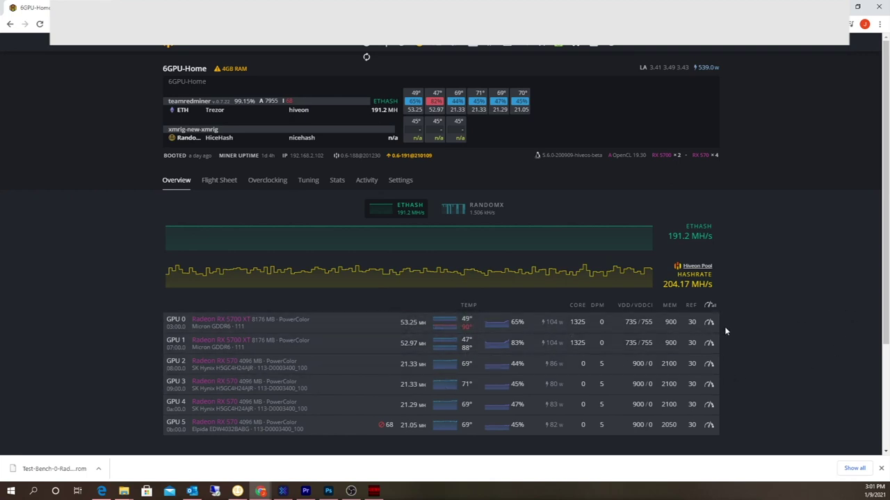
click(366, 56)
click(352, 124)
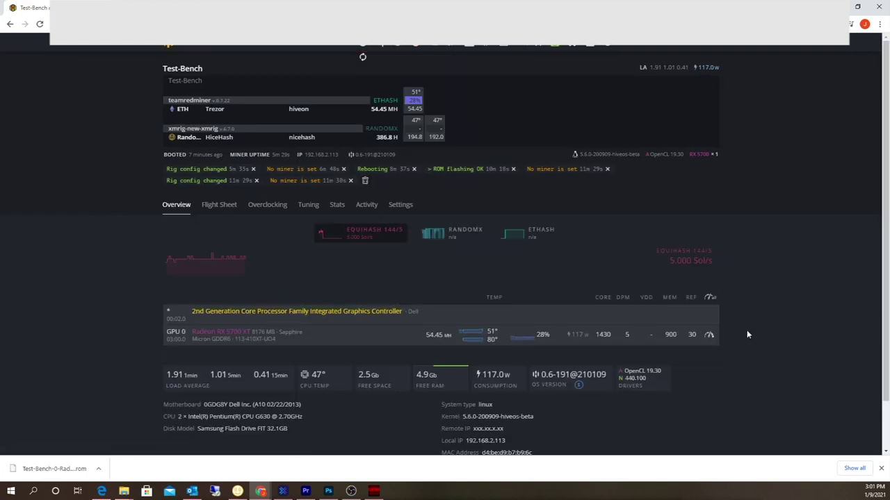
Step: Set GPU 0's core voltage to 800 mV in the overclock settings and apply it
click(709, 336)
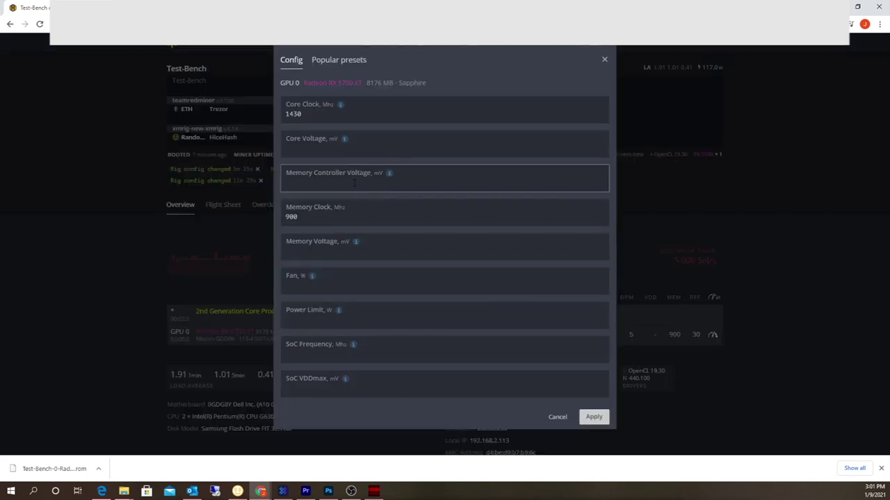
click(342, 147)
text(800)
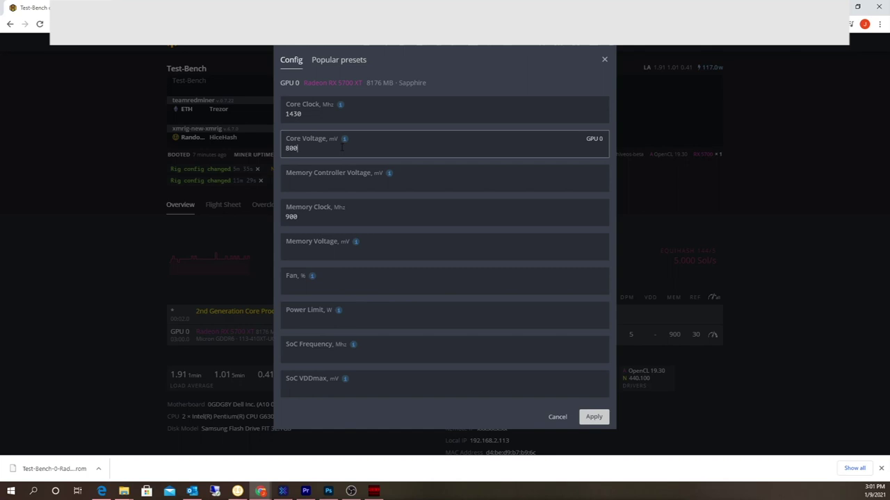
click(593, 417)
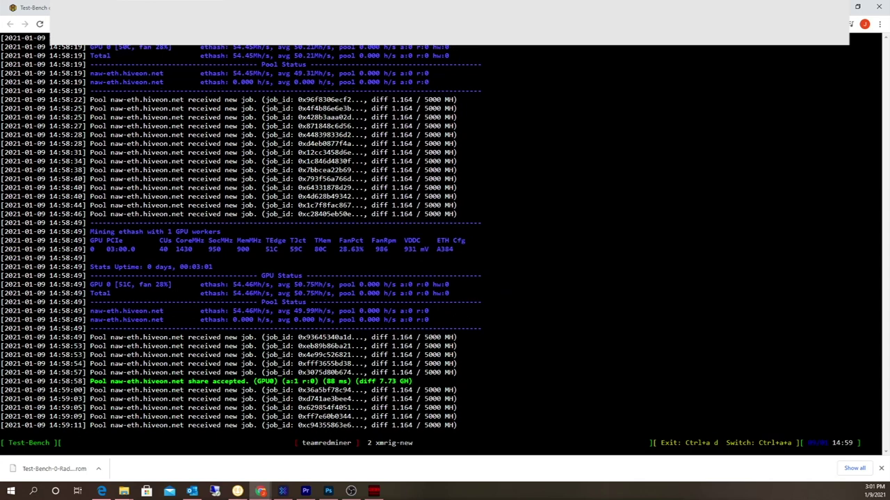
Step: Close the miner log, recheck Test-Bench's flight sheet and overview, and view the shell log
key(Escape)
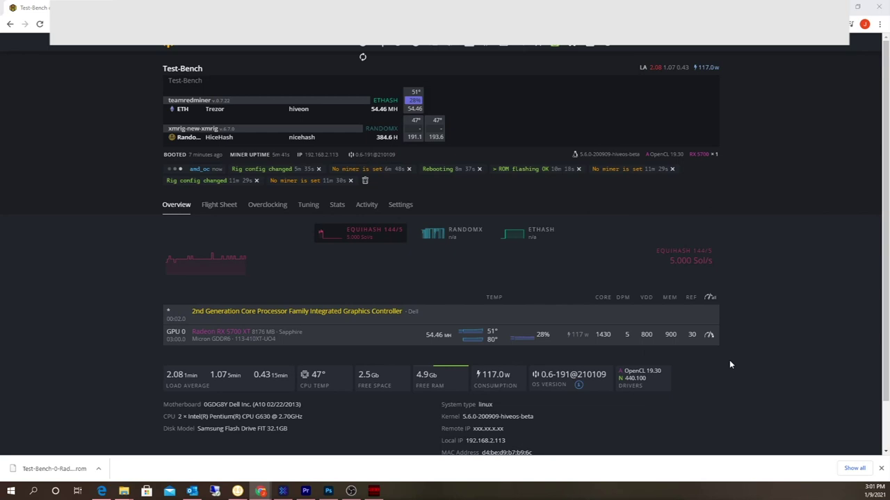
click(222, 206)
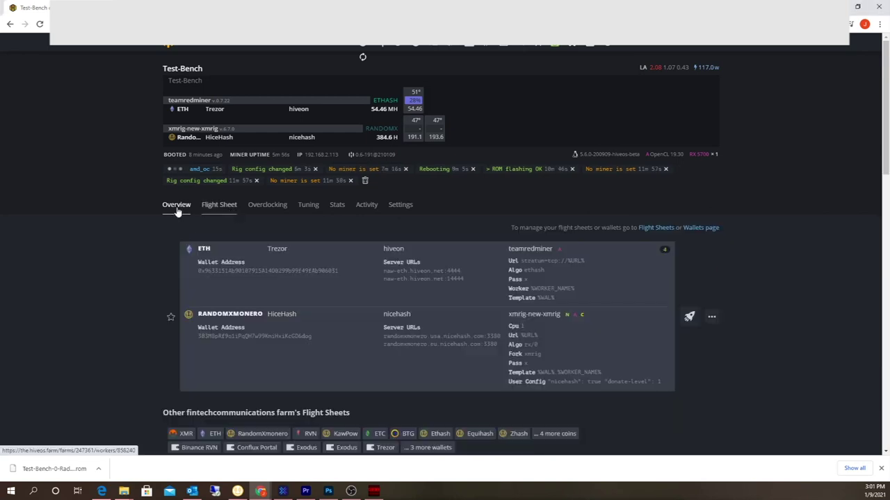
click(179, 210)
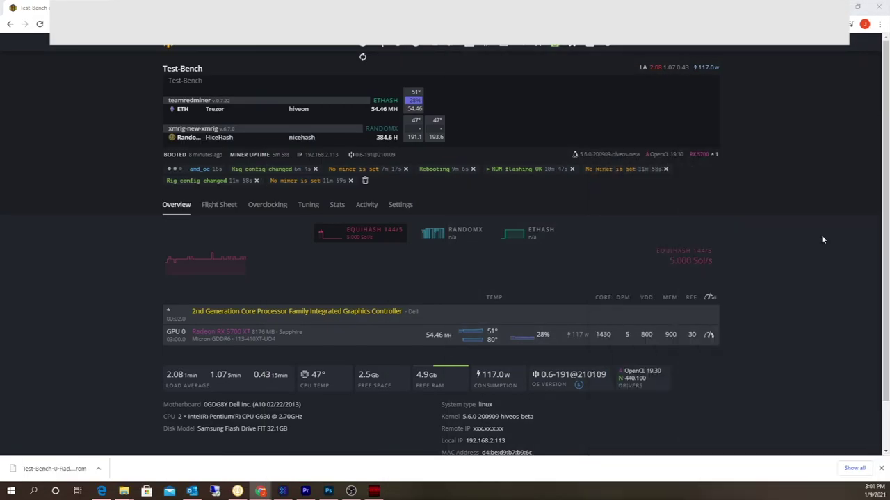
click(215, 205)
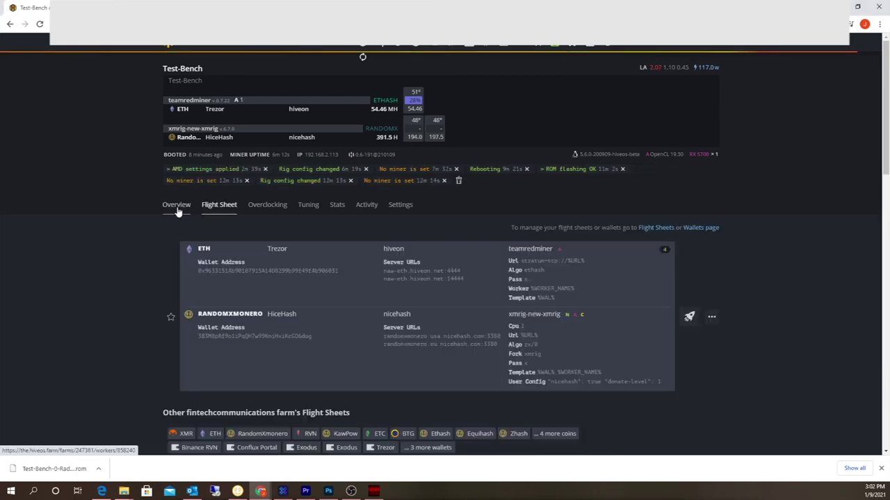
click(178, 208)
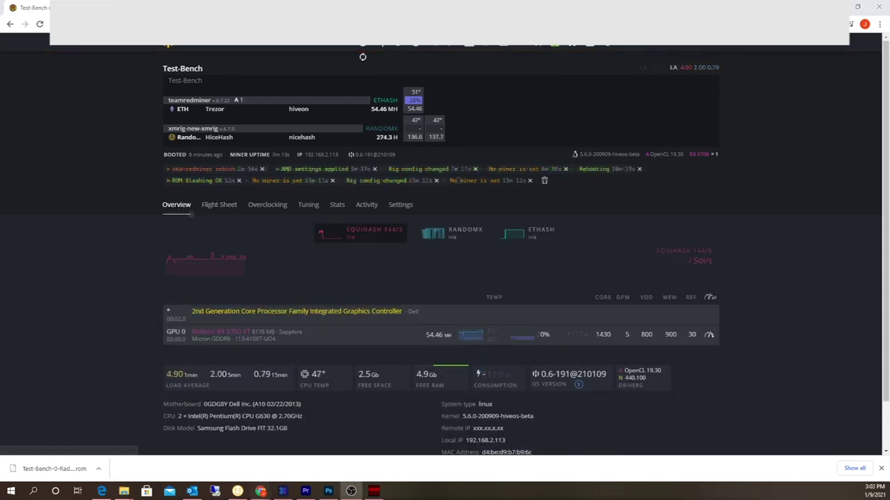
click(363, 57)
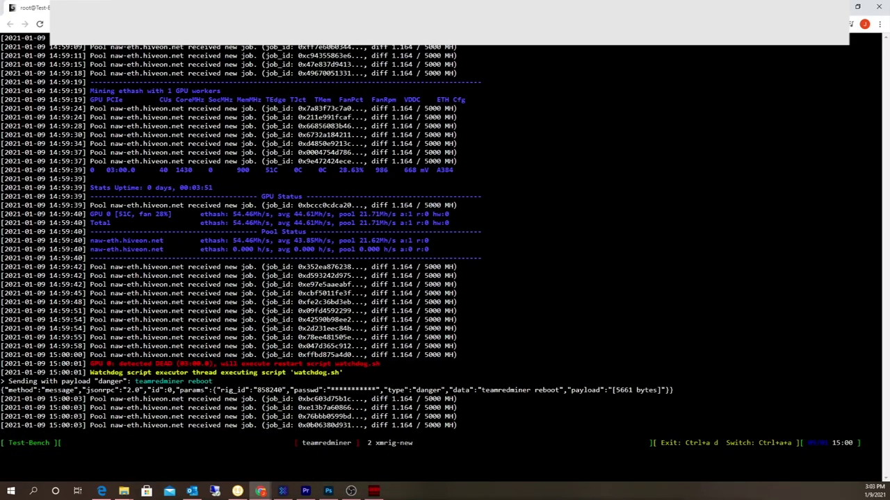
key(alt+tab)
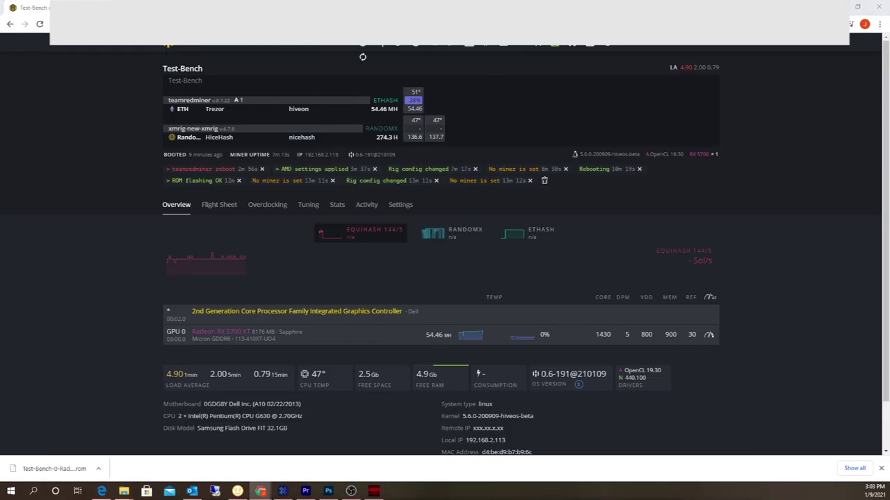
Step: Remove GPU 0's 800 mV core voltage override and apply the overclock settings
click(709, 335)
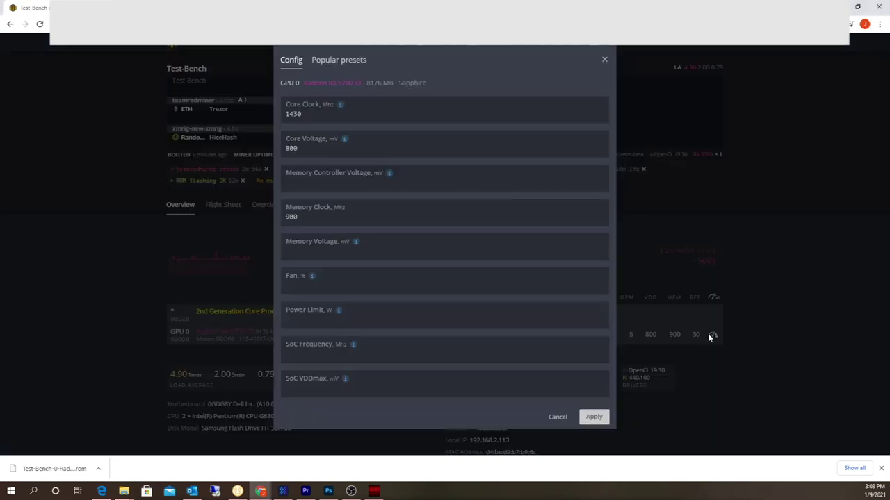
double_click(292, 148)
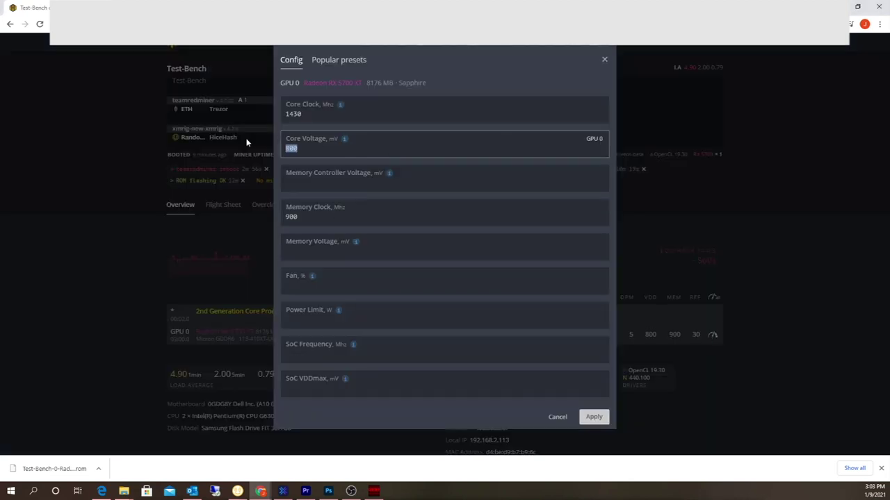
key(BackSpace)
click(593, 417)
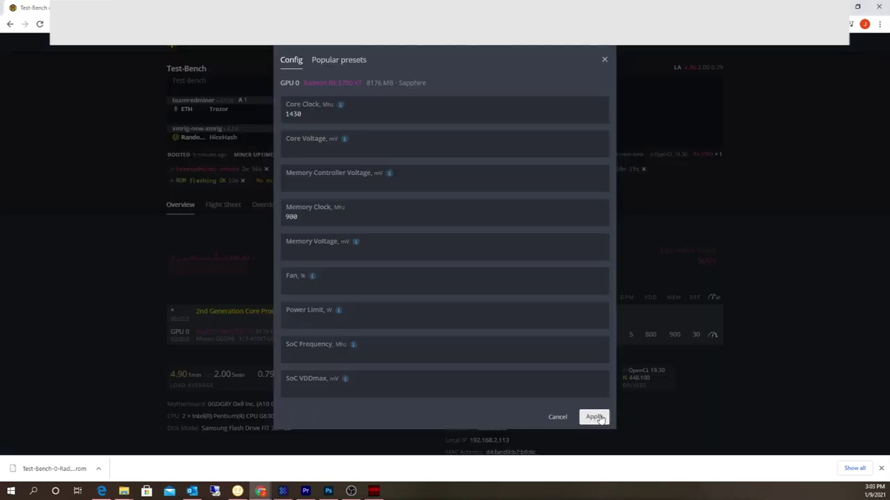